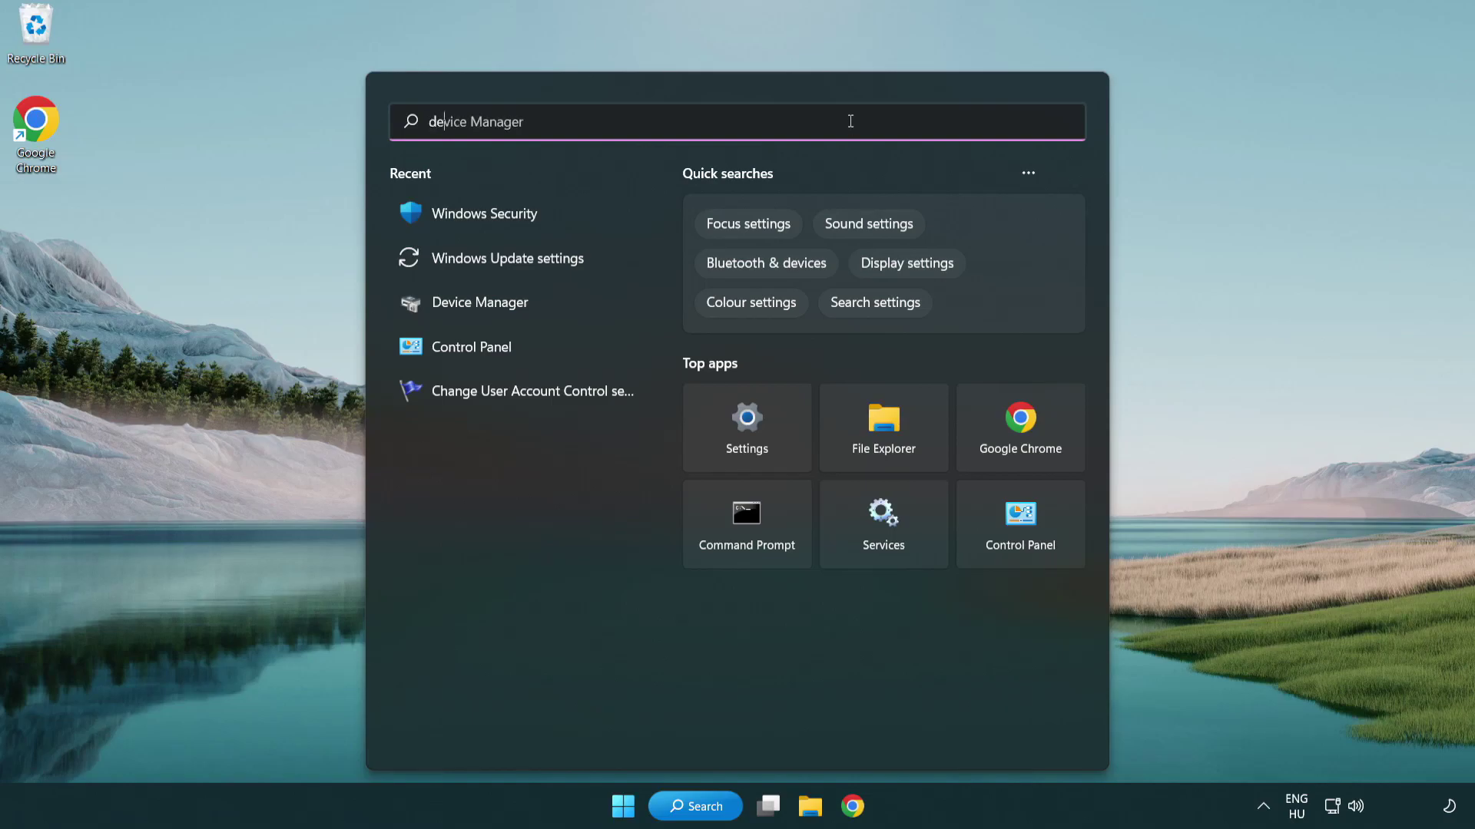
Search Windows for "device manager", open Device Manager, and move its window toward the middle of the desktop
{"action": "type", "text": "nager"}
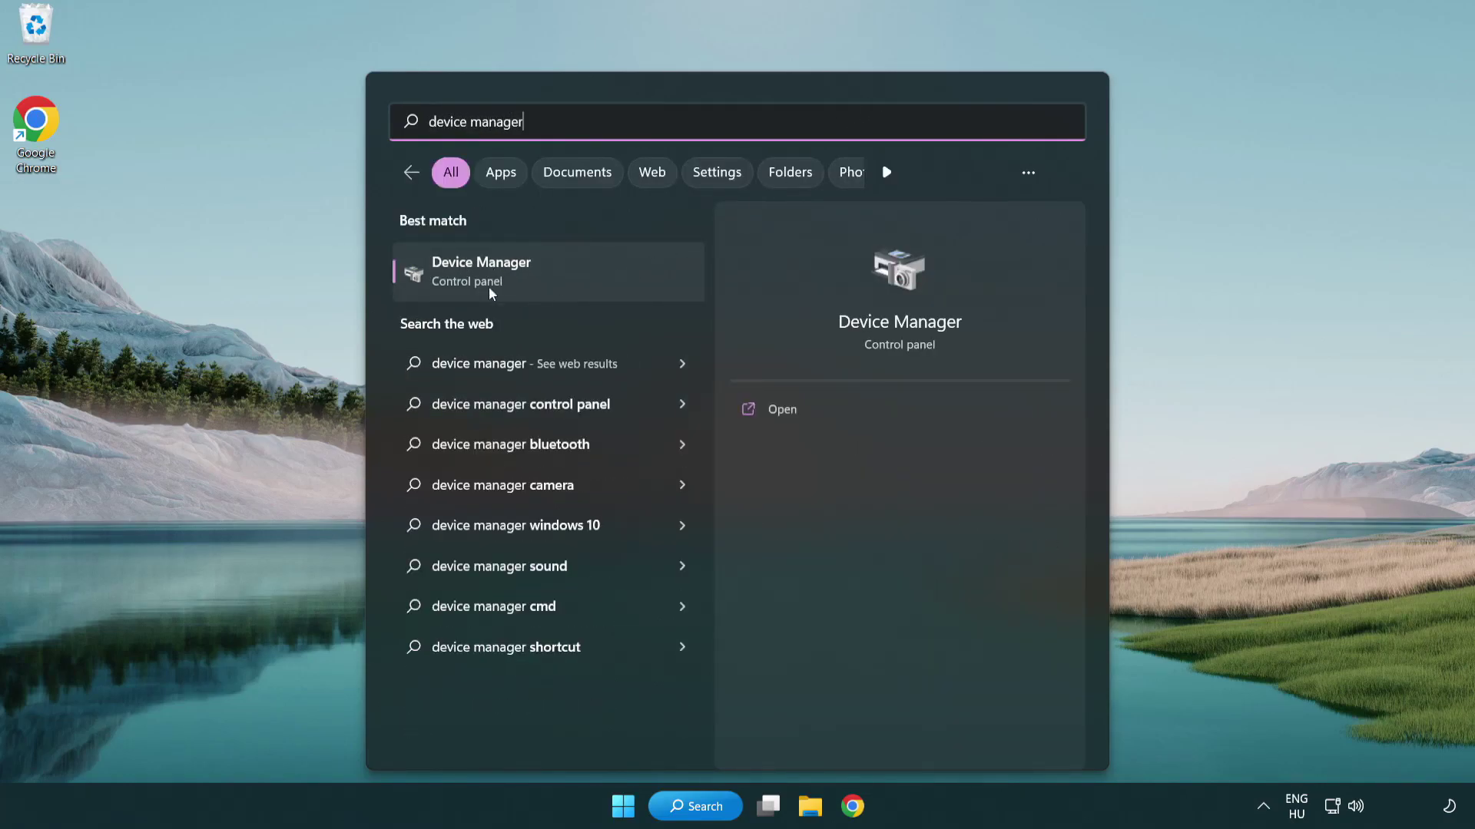
{"action": "left_click", "coordinate": [593, 284]}
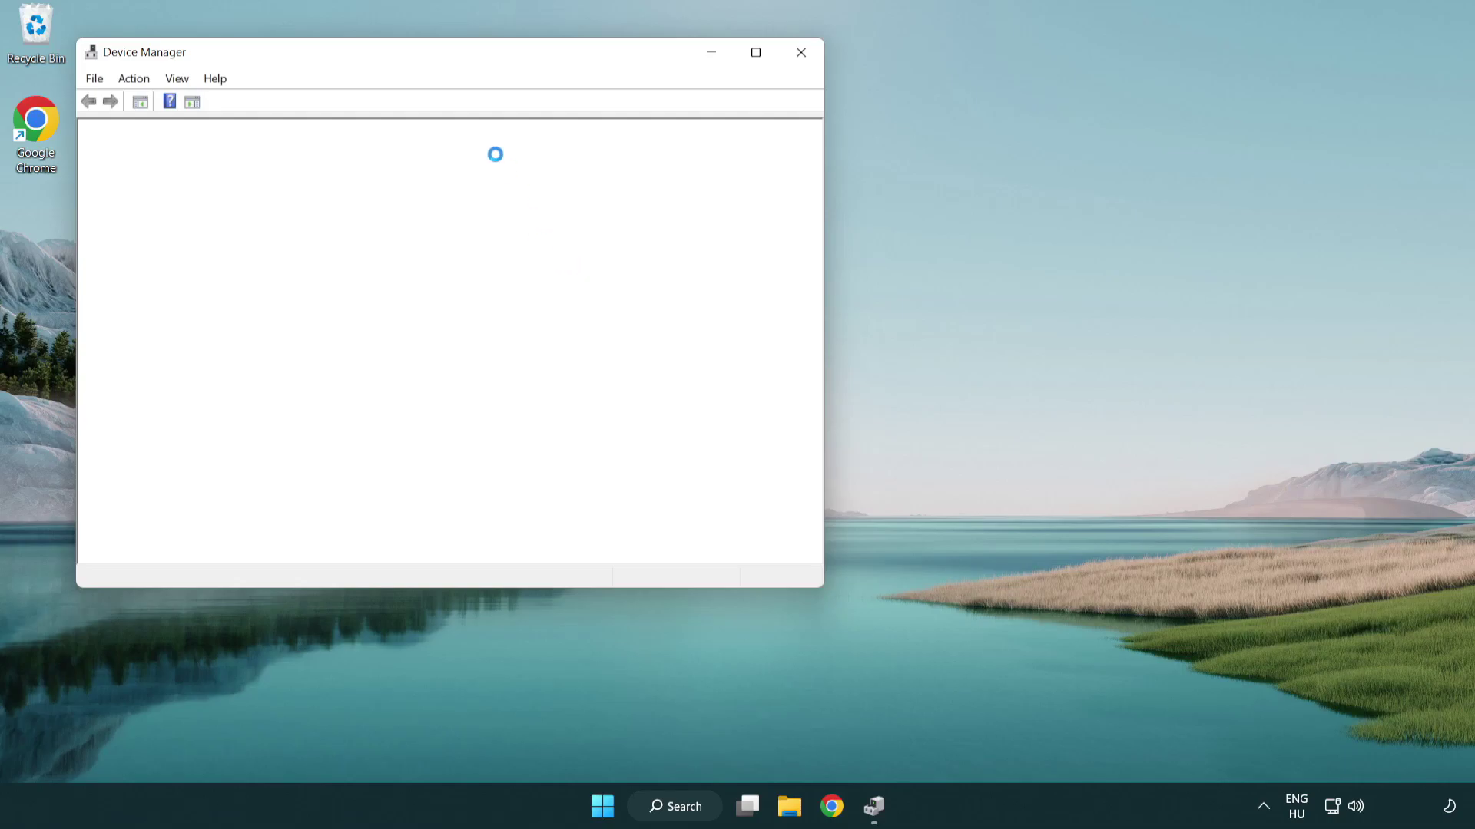
{"action": "left_click_drag", "start_coordinate": [407, 63], "coordinate": [649, 148]}
Run an automatic driver update for the VMware SVGA 3D display adapter, then close the update wizard and Device Manager
{"action": "left_click", "coordinate": [419, 308]}
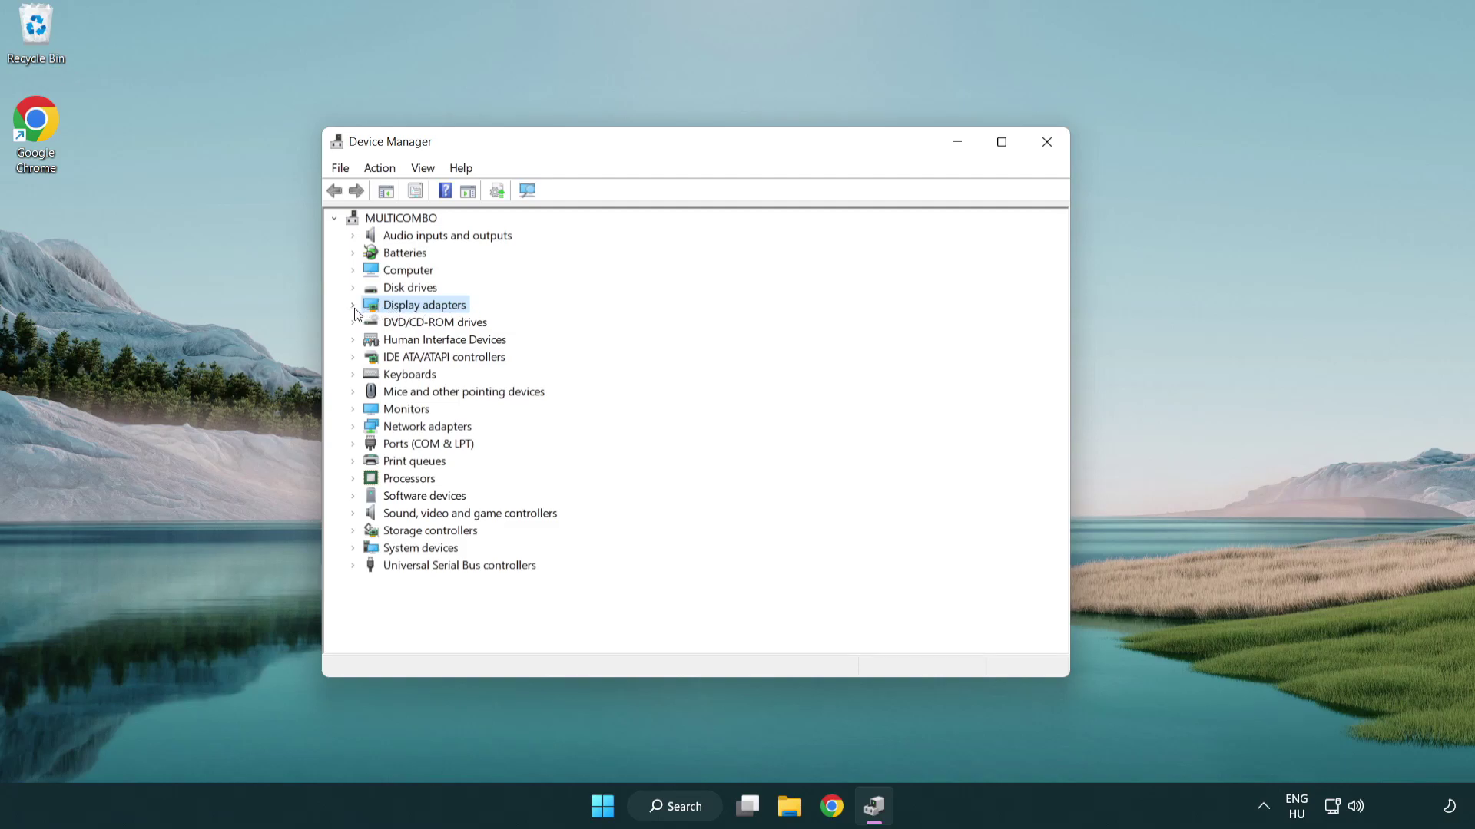
{"action": "left_click", "coordinate": [353, 305]}
{"action": "left_click", "coordinate": [440, 326]}
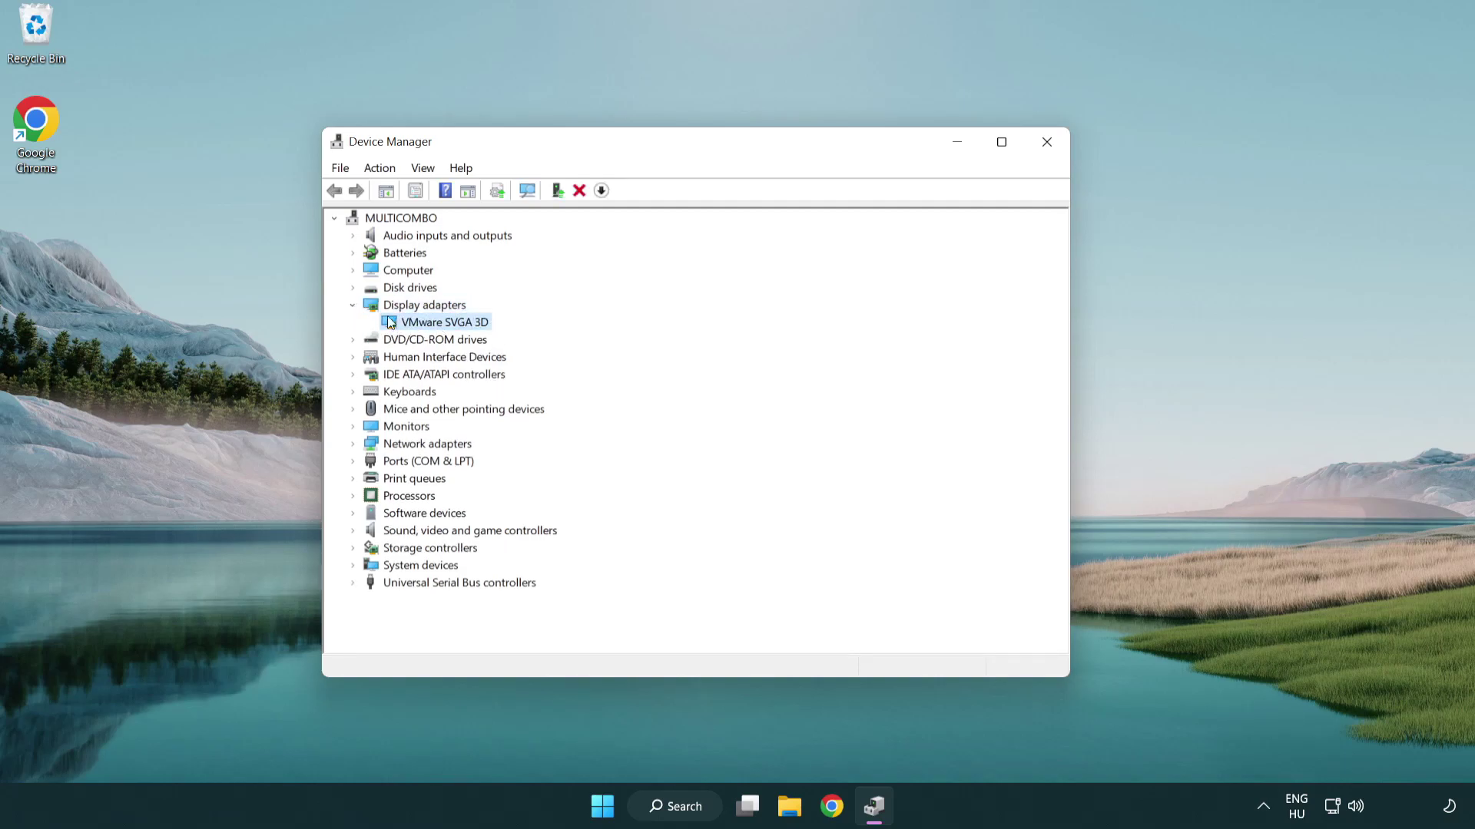
{"action": "right_click", "coordinate": [438, 326]}
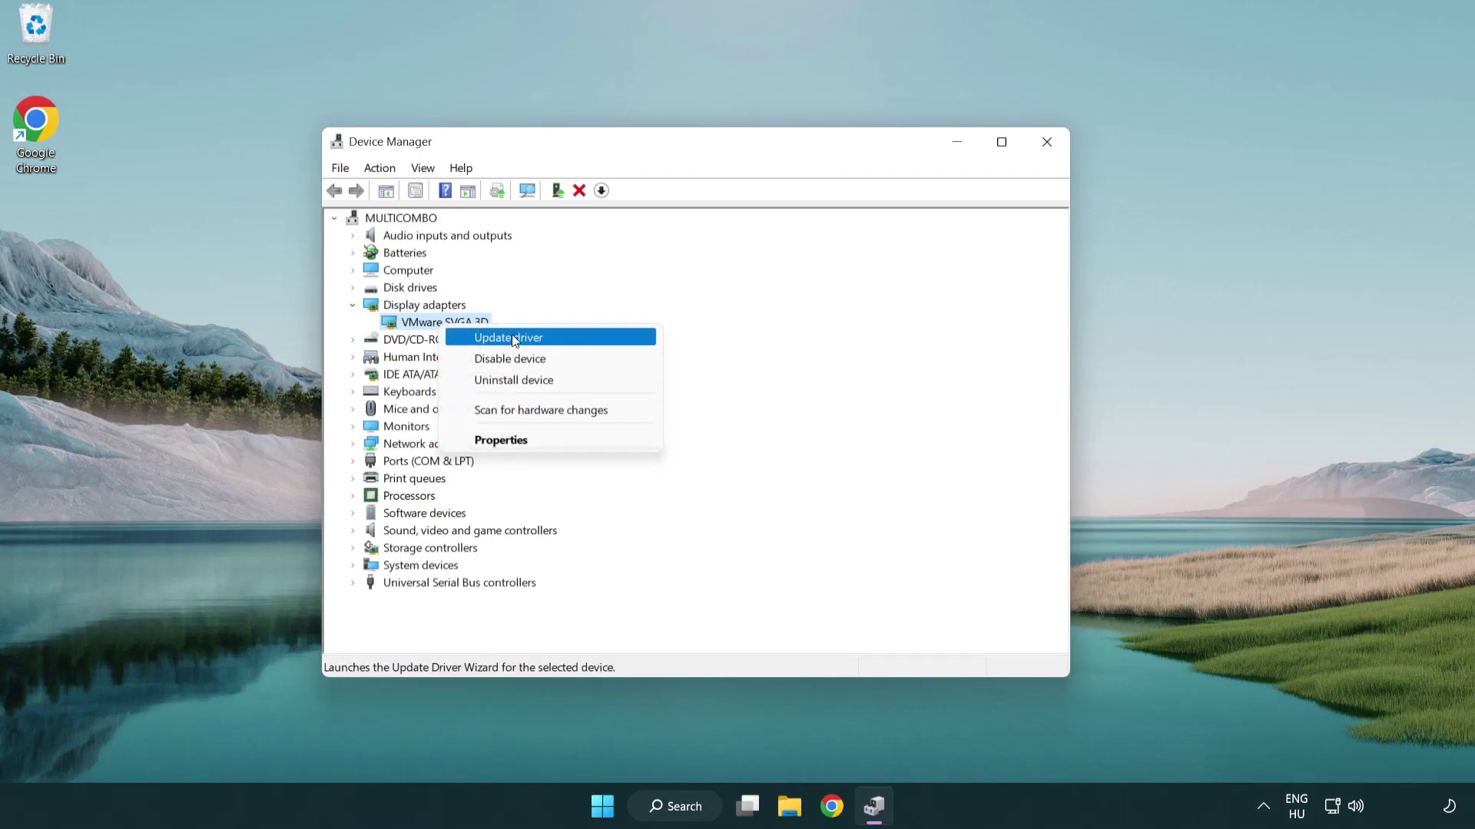
{"action": "left_click", "coordinate": [582, 339]}
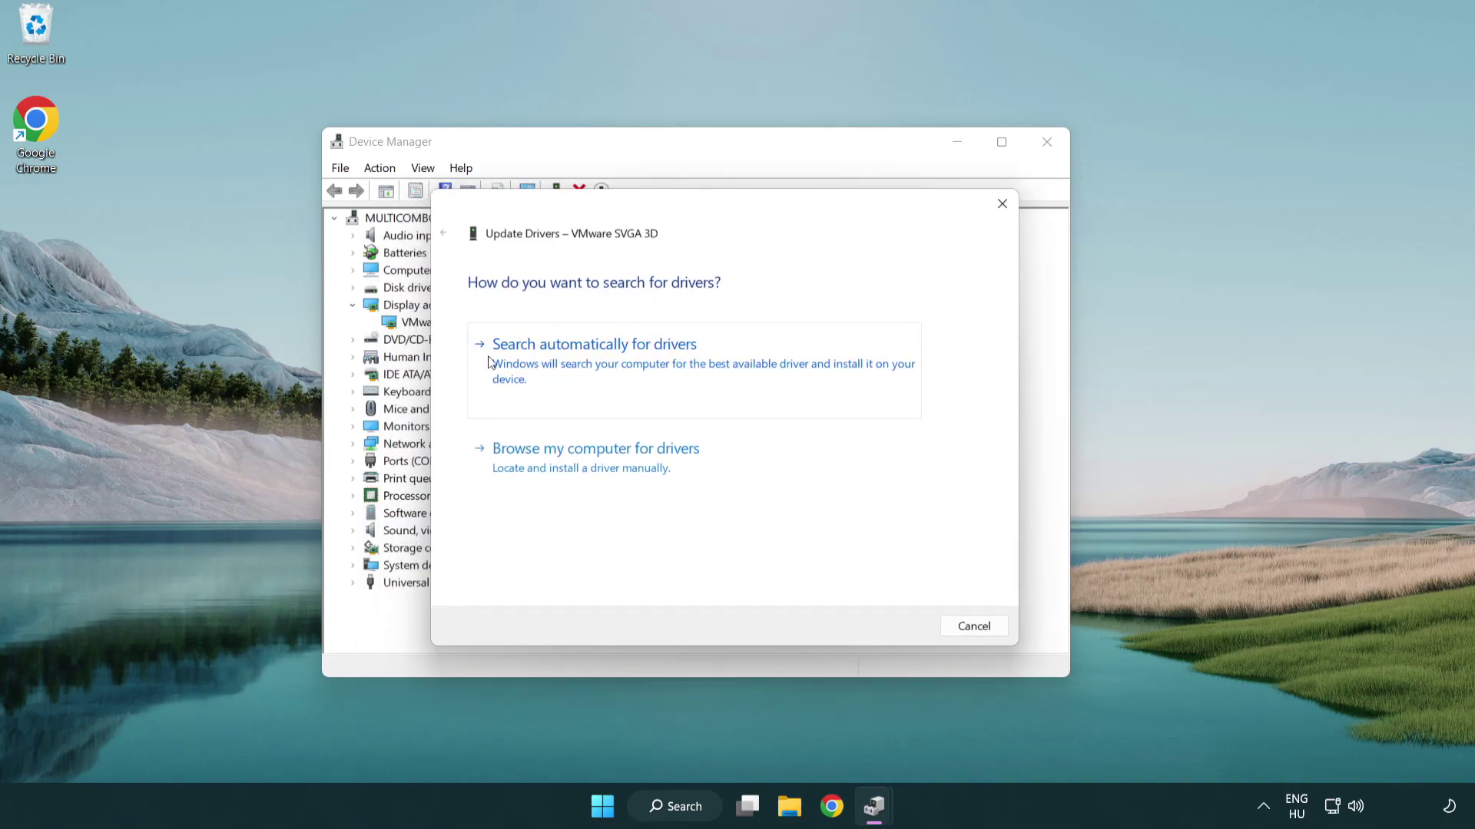
{"action": "left_click", "coordinate": [647, 363]}
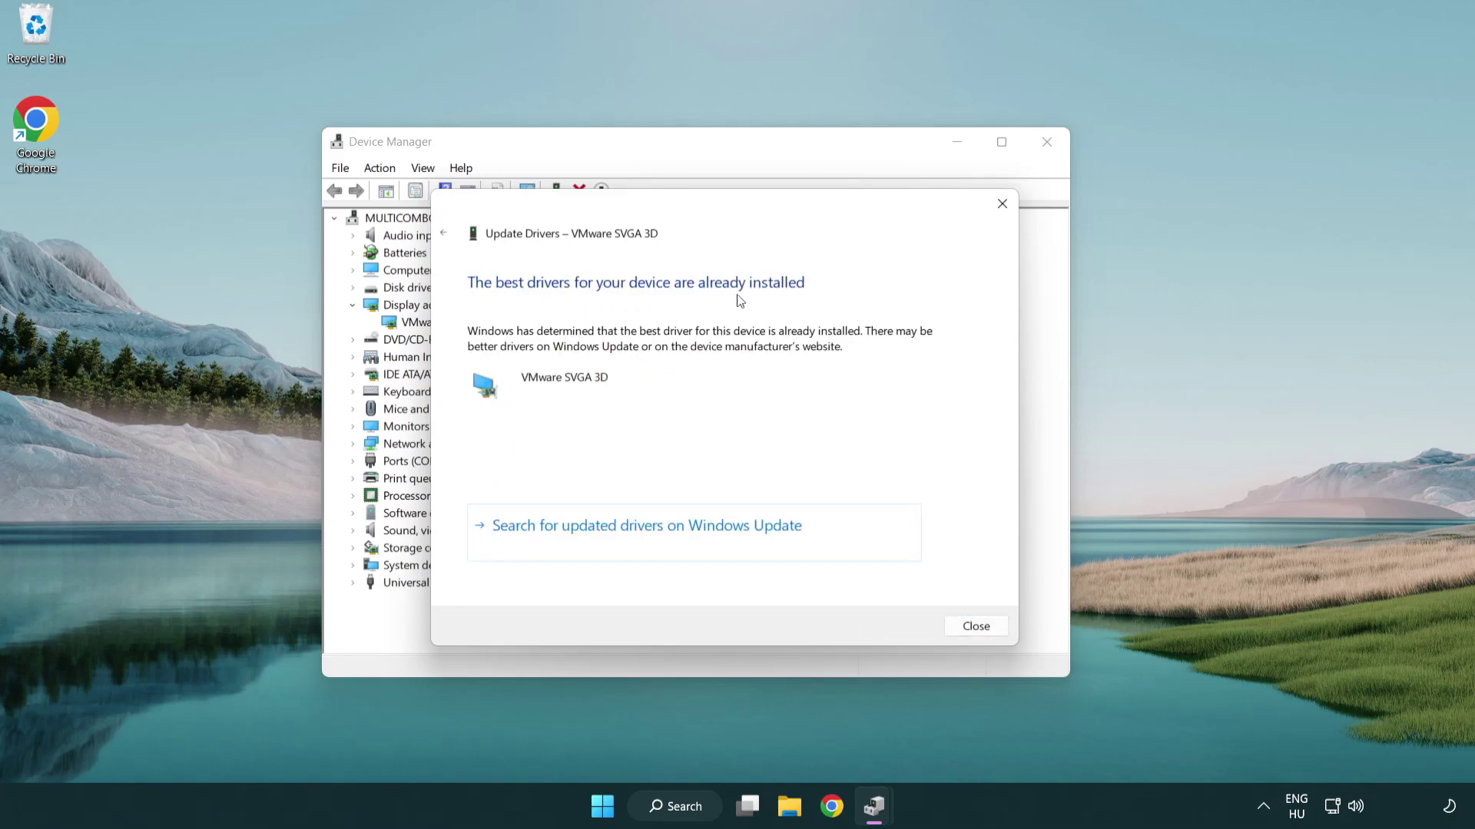
{"action": "left_click", "coordinate": [977, 628]}
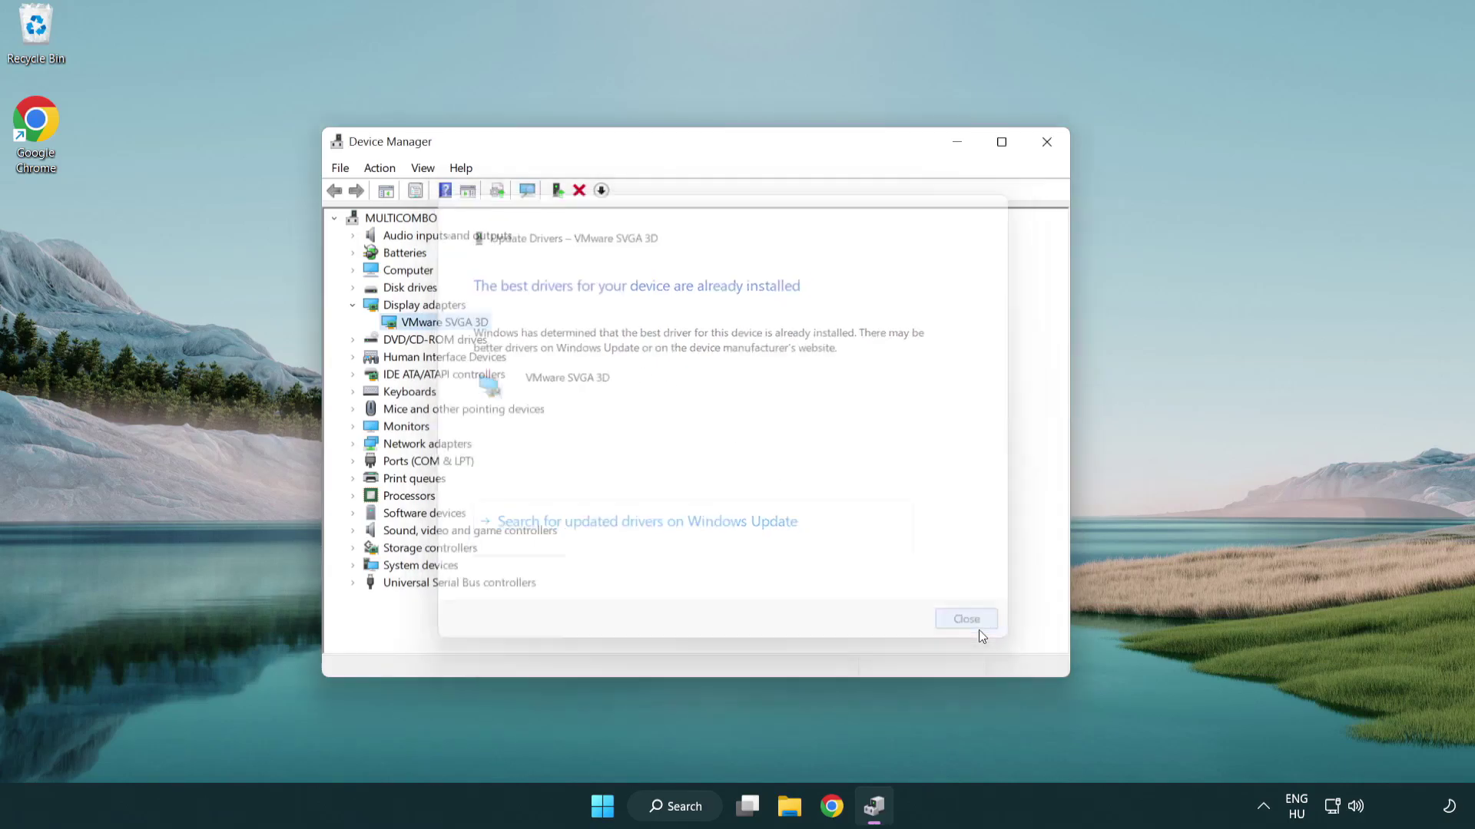
{"action": "left_click", "coordinate": [1049, 144]}
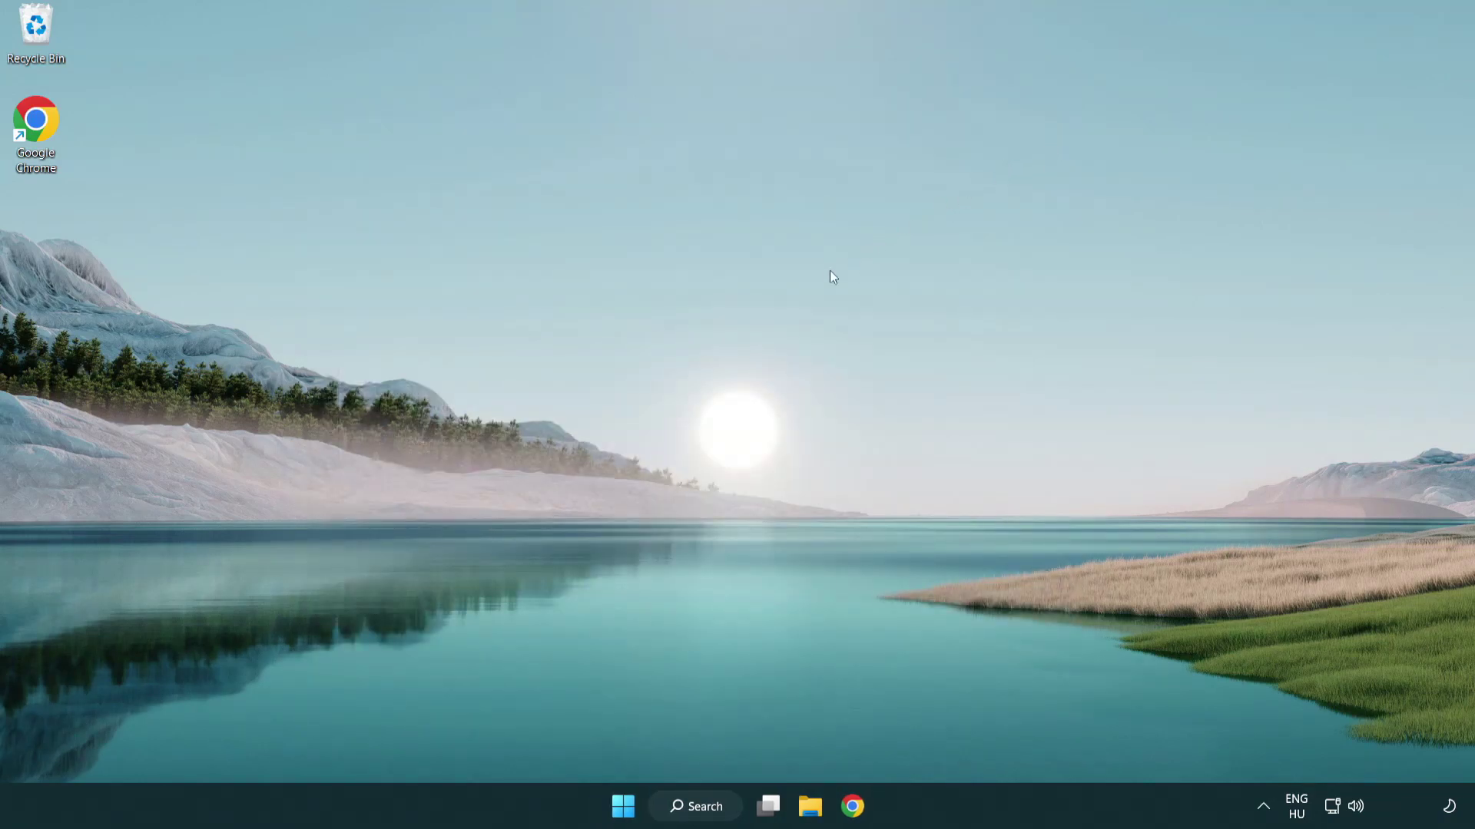
Open the Windows Update settings by searching for "update", check for updates, and close Settings
{"action": "left_click", "coordinate": [709, 806]}
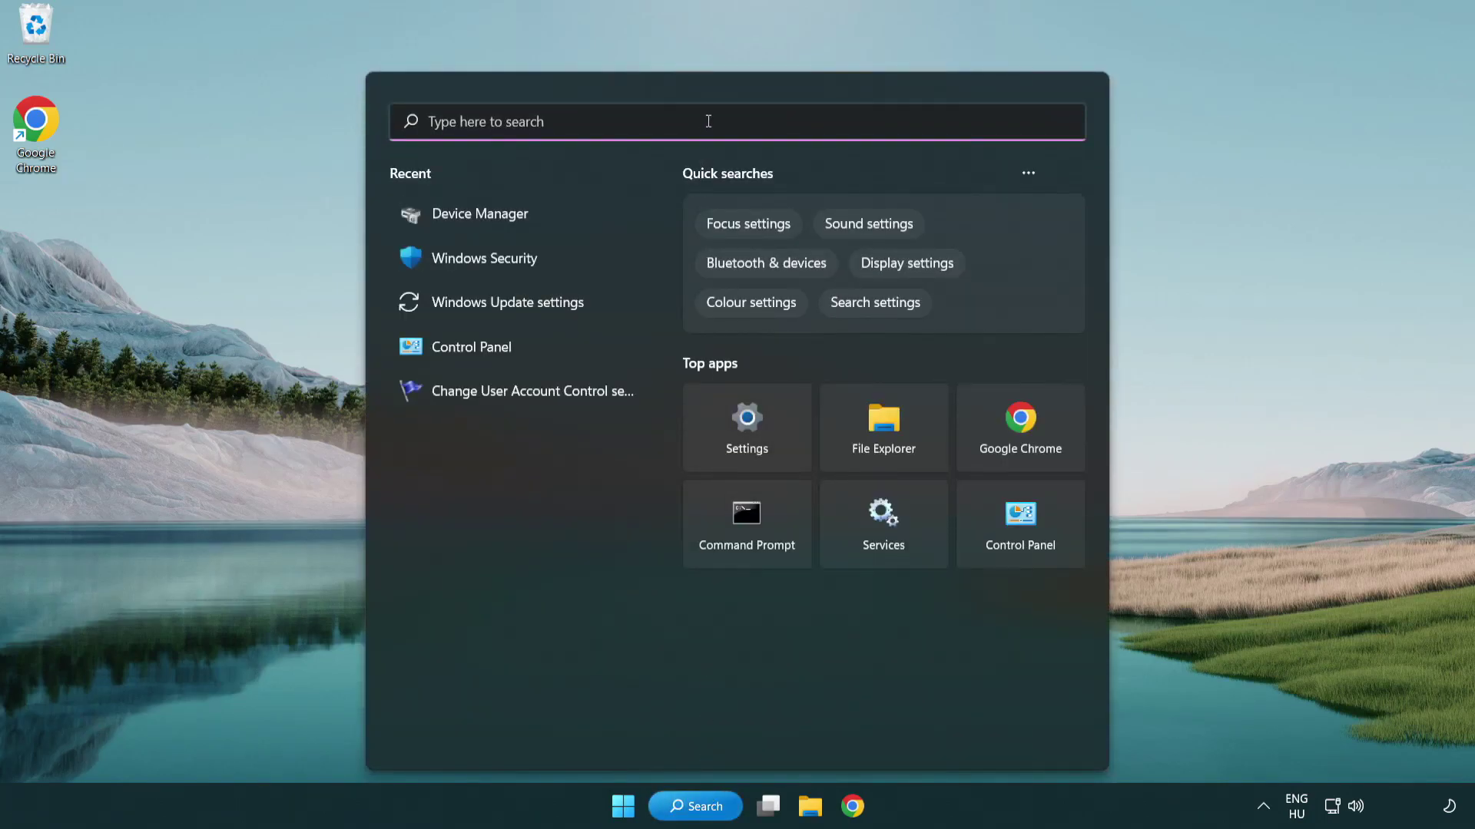
{"action": "type", "text": "update"}
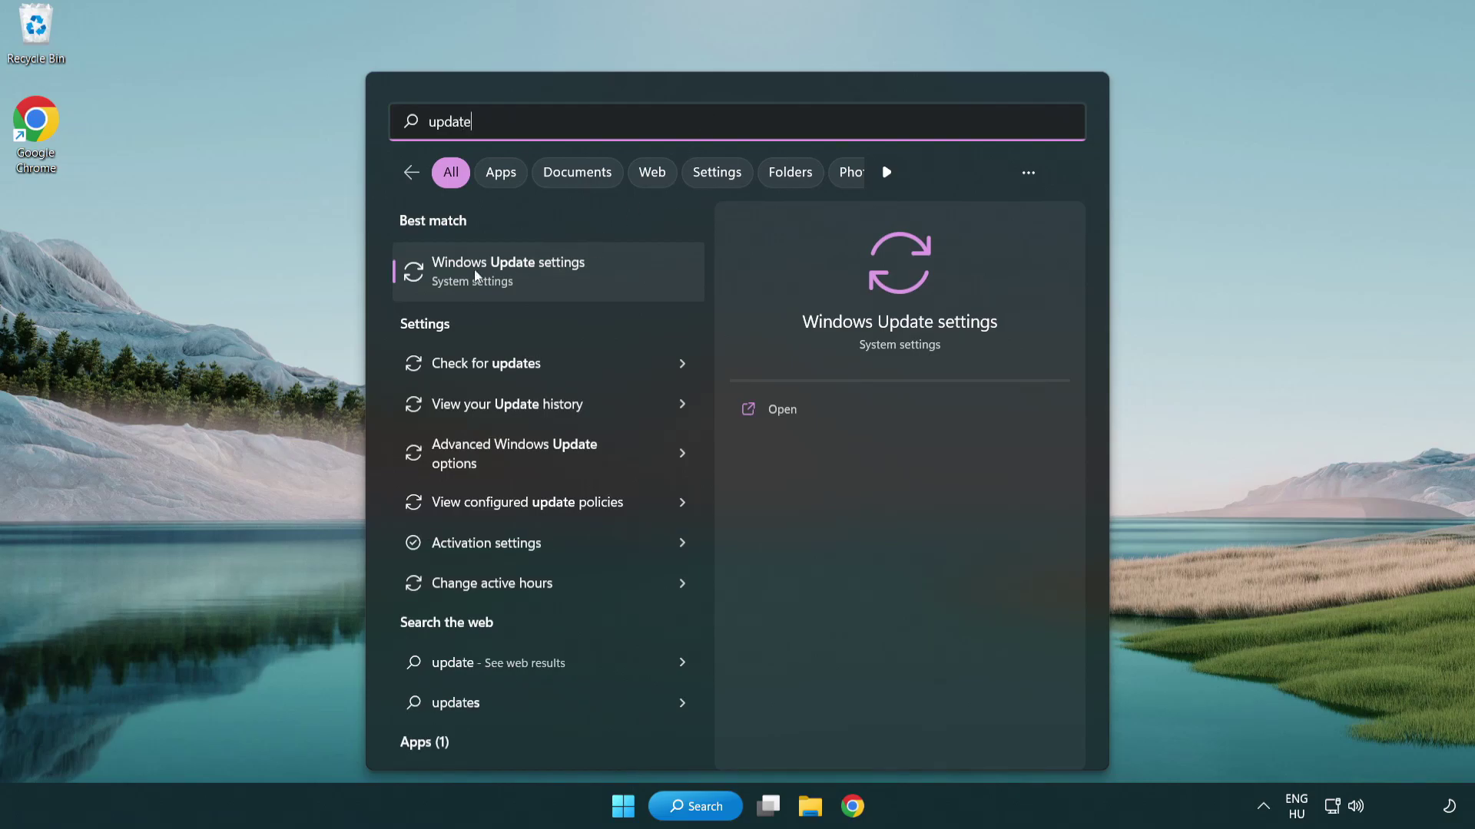
{"action": "left_click", "coordinate": [577, 285]}
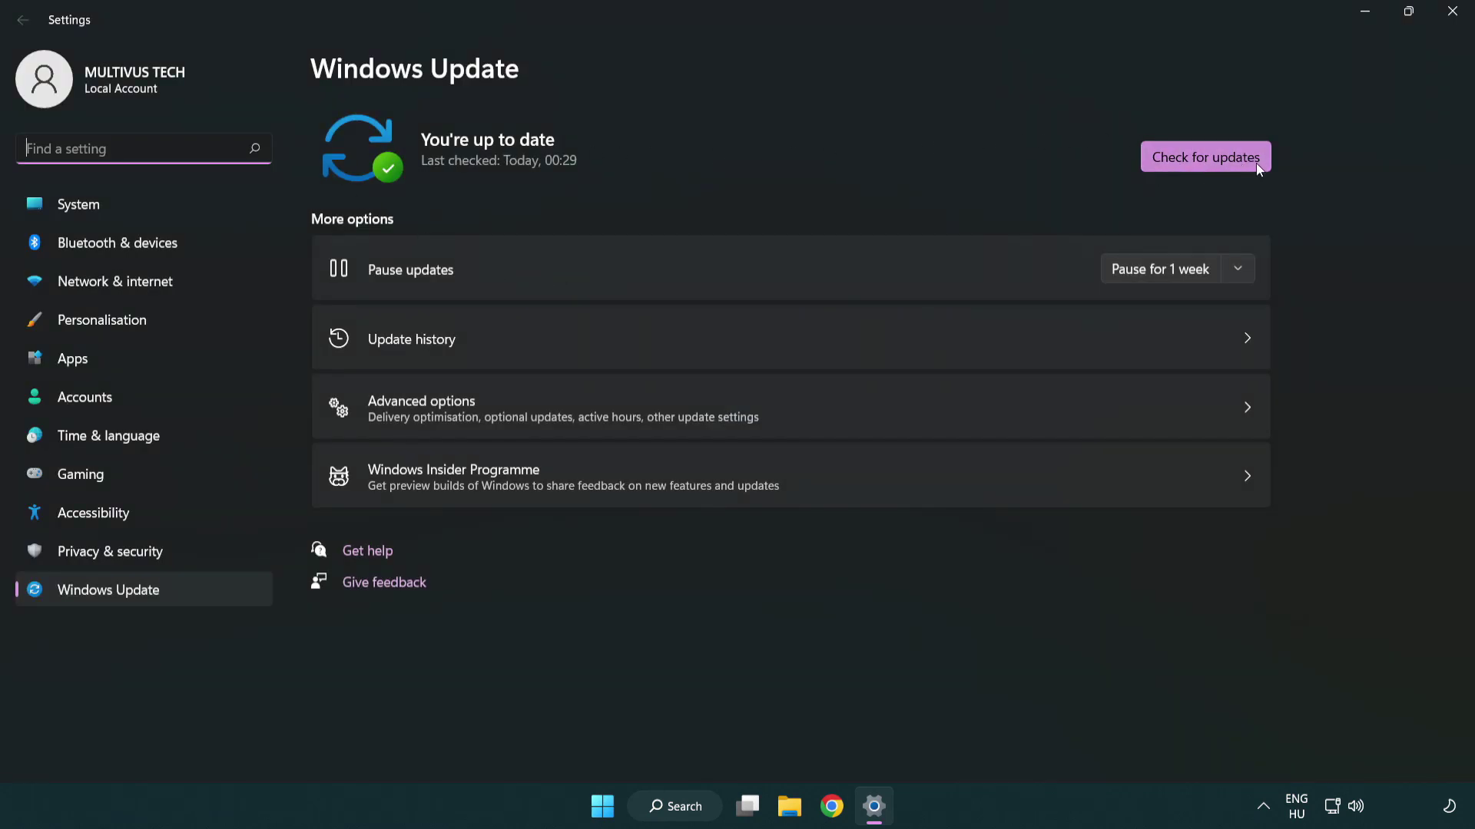
{"action": "left_click", "coordinate": [1233, 164]}
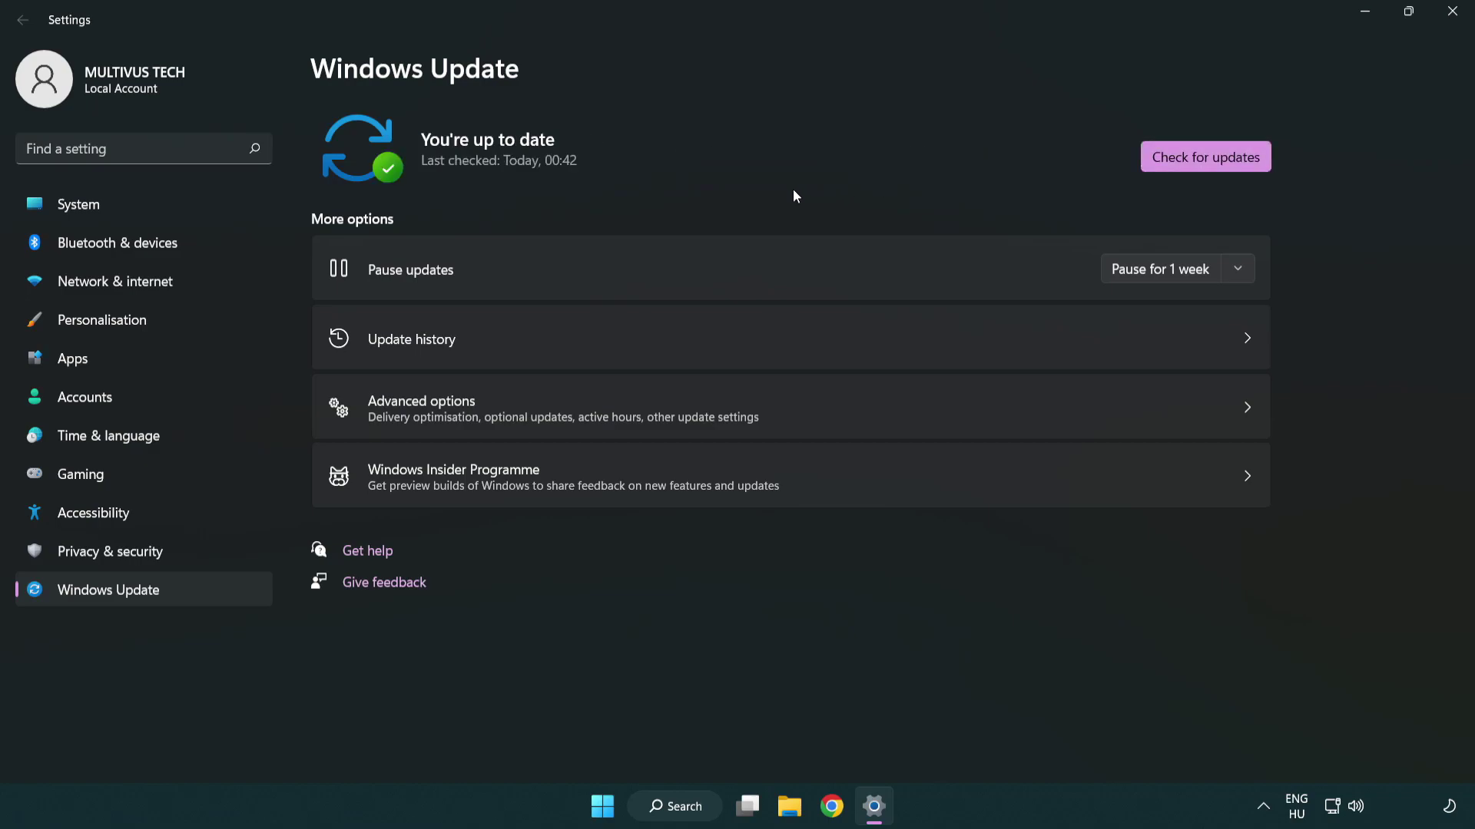
{"action": "left_click", "coordinate": [1446, 23]}
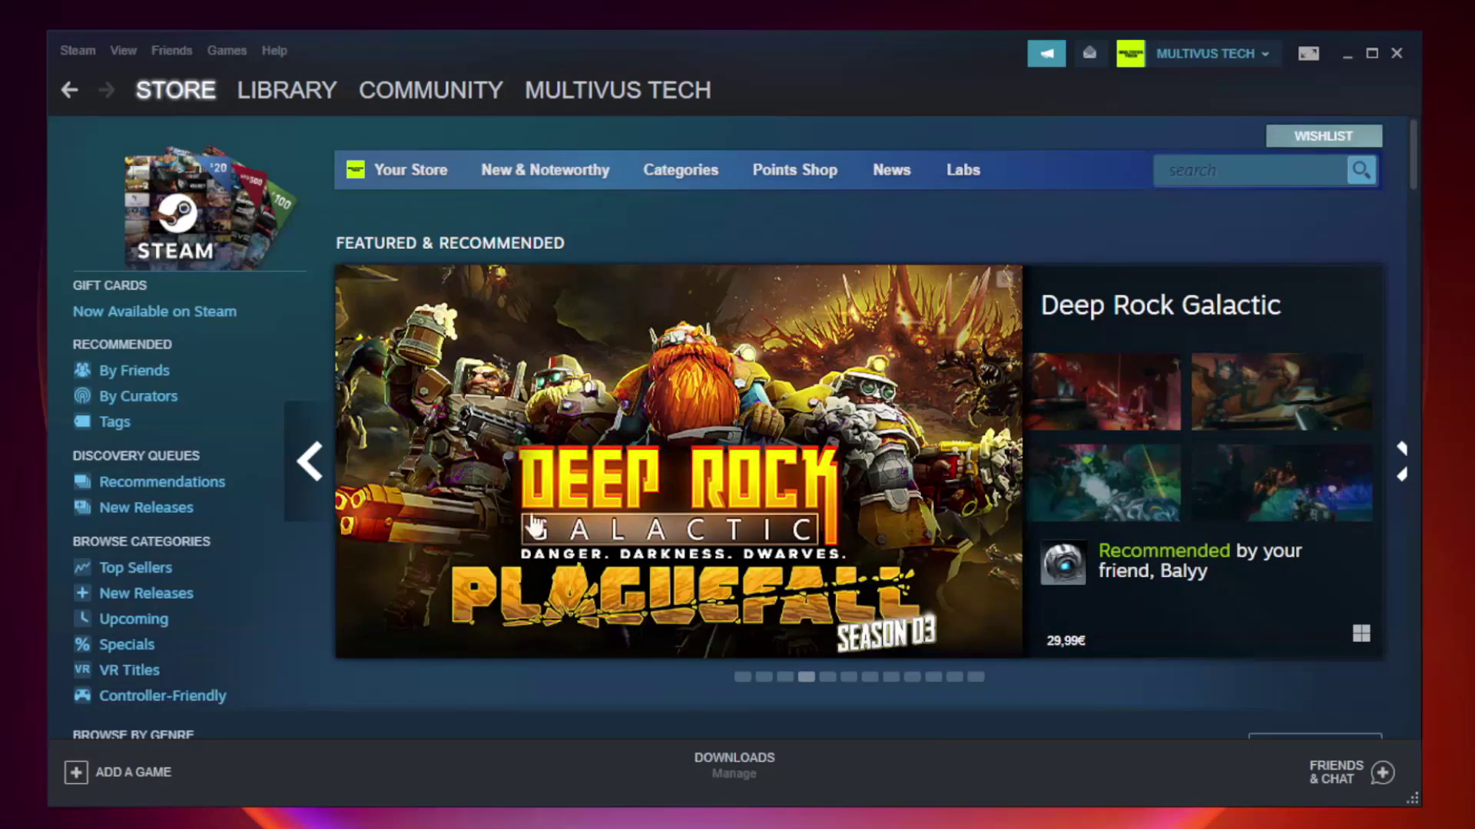
In the Steam library, open the properties of YOUR NOT WORKING GAME and verify the integrity of its local game files
{"action": "mouse_move", "coordinate": [307, 94]}
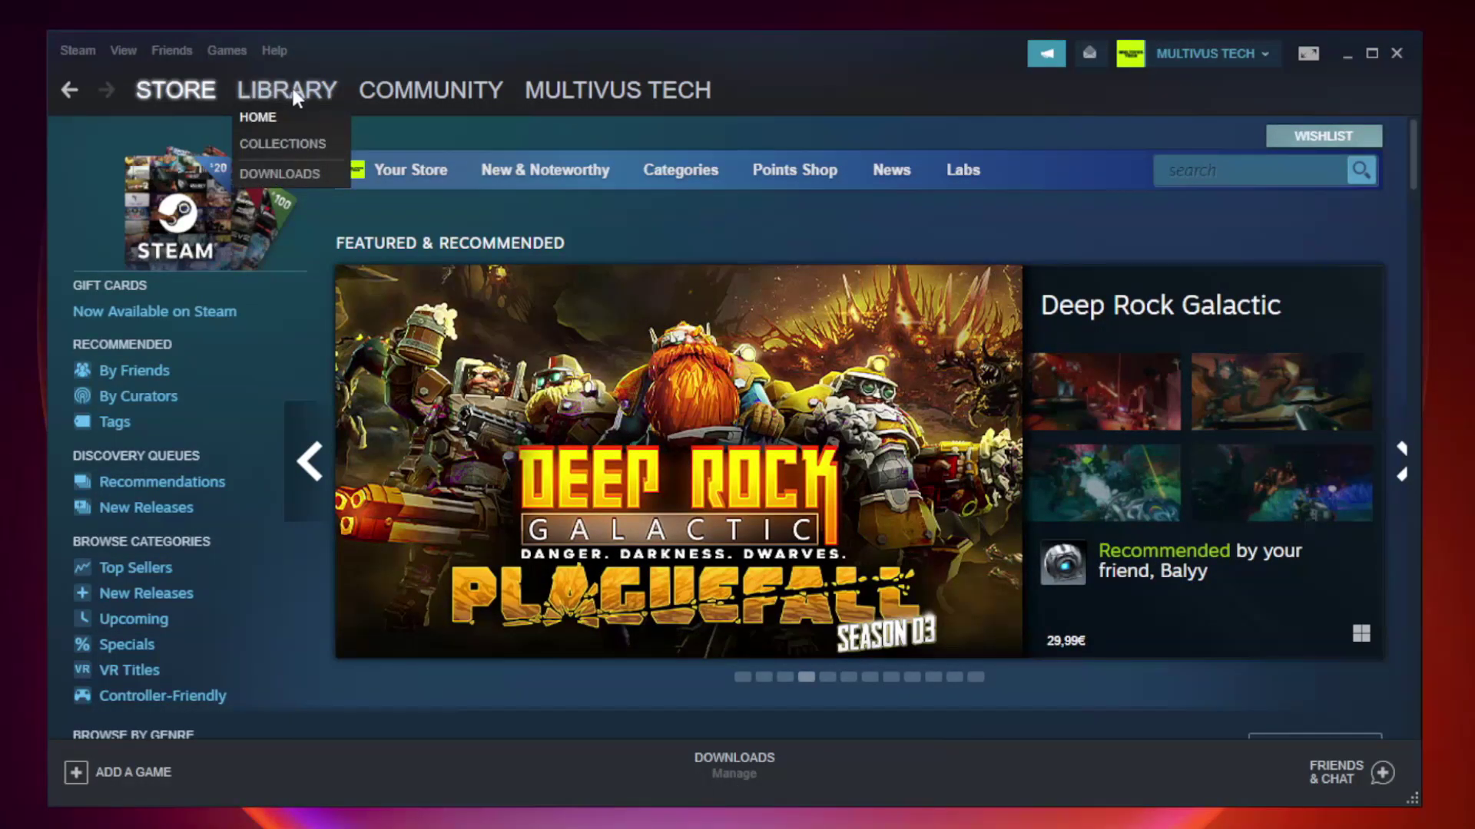
{"action": "left_click", "coordinate": [299, 99]}
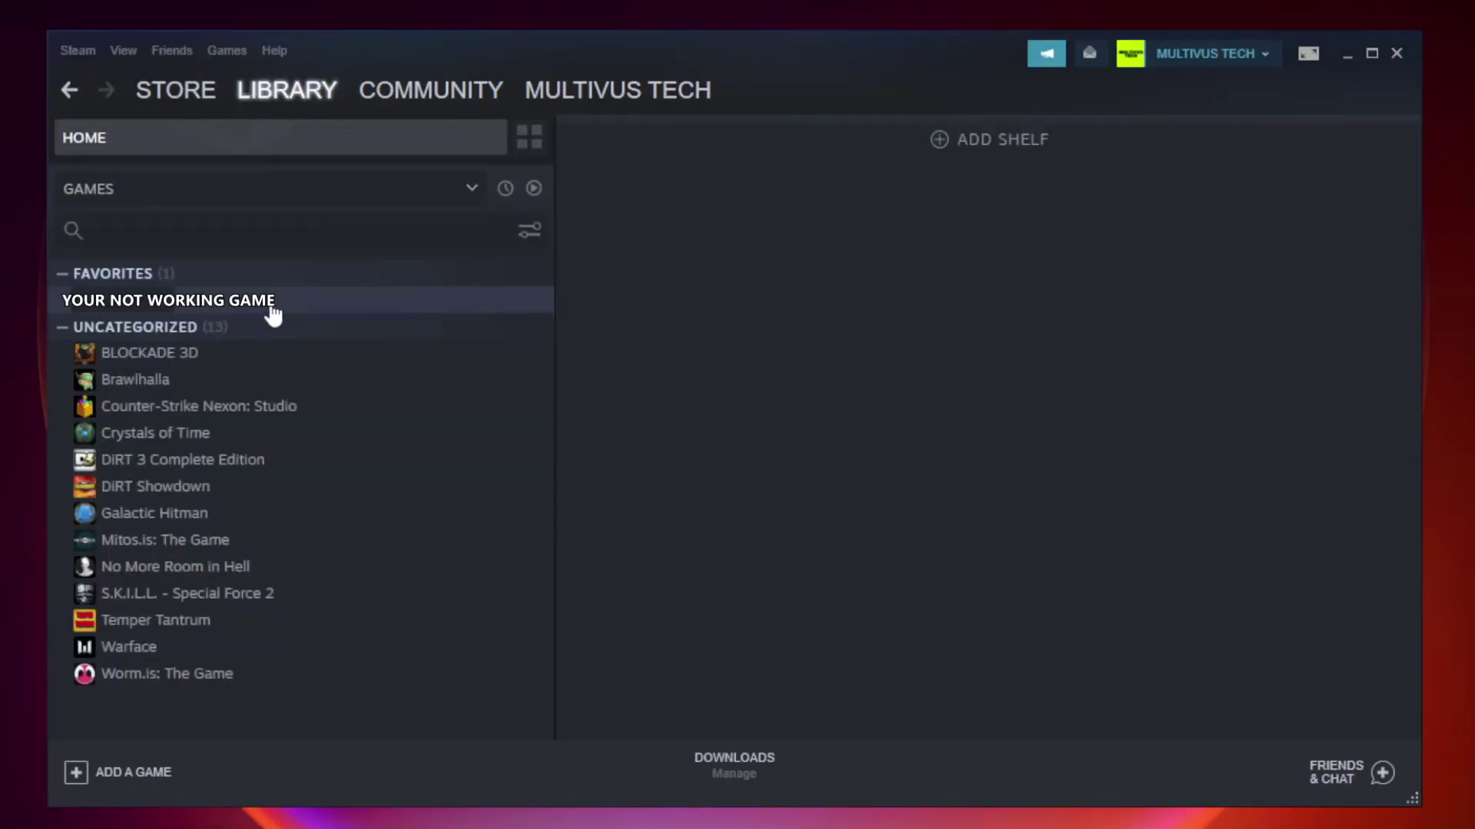
{"action": "right_click", "coordinate": [319, 307]}
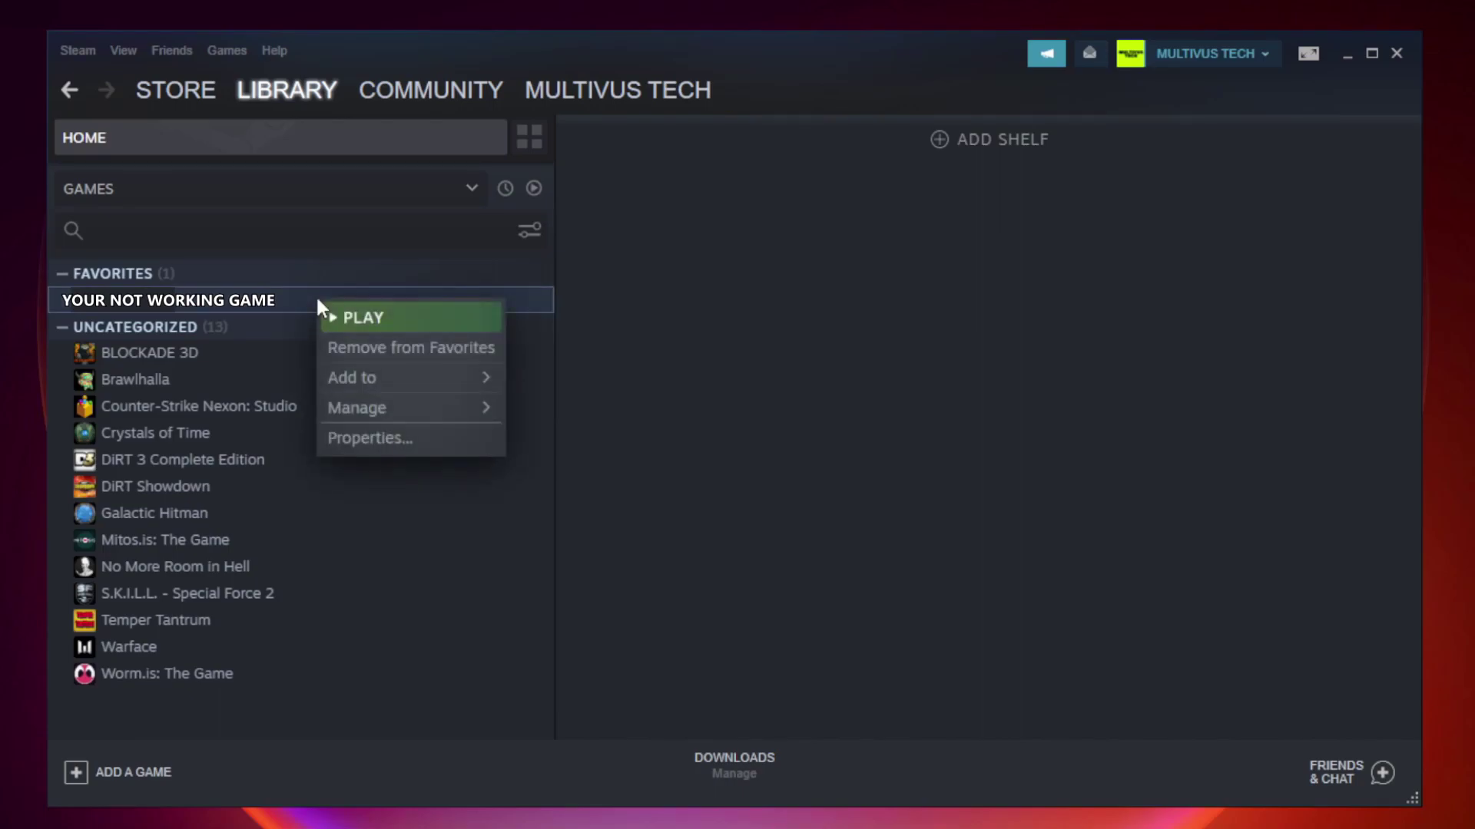
{"action": "left_click", "coordinate": [406, 437]}
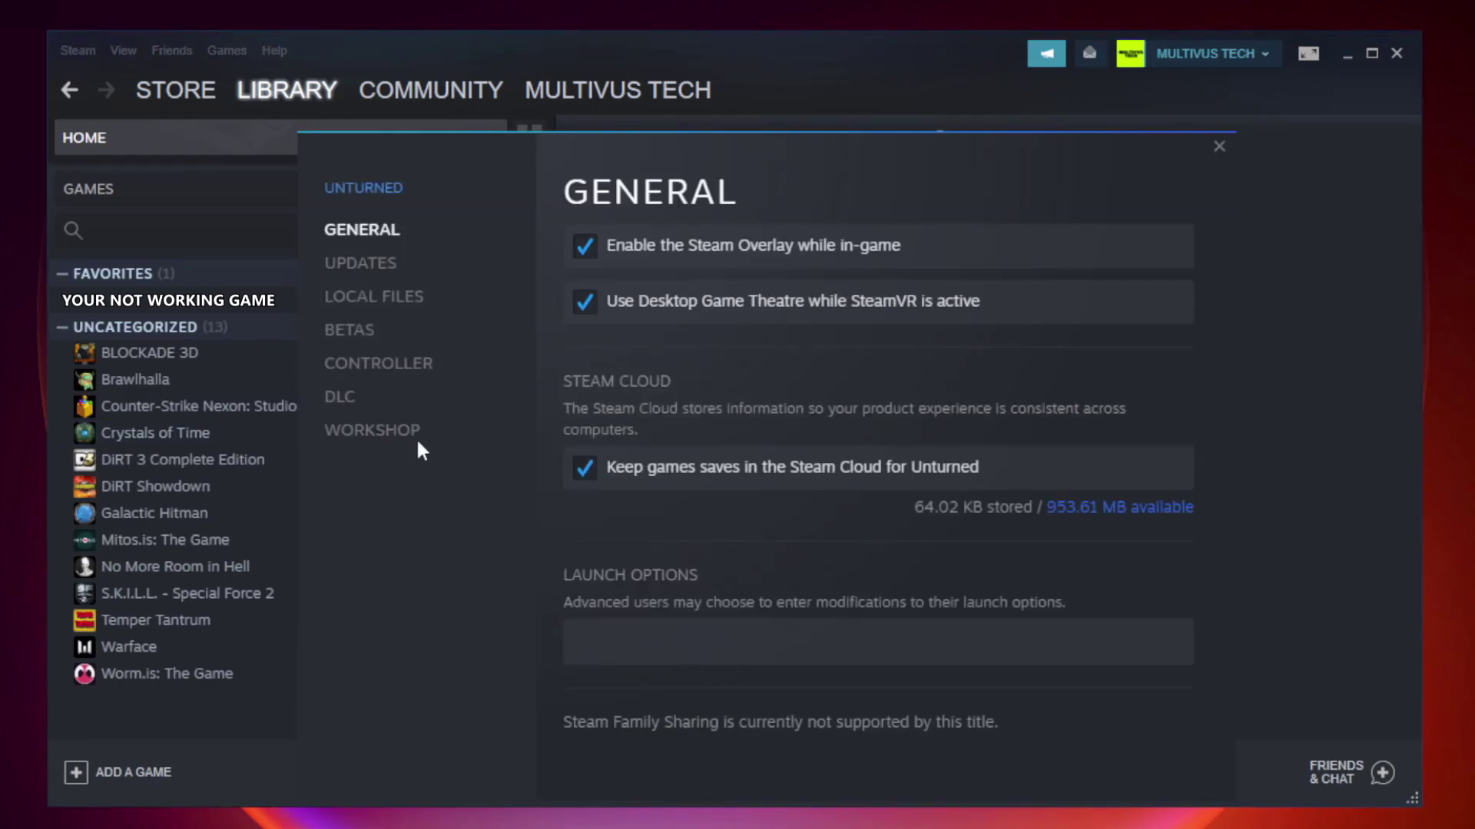
{"action": "left_click", "coordinate": [391, 305]}
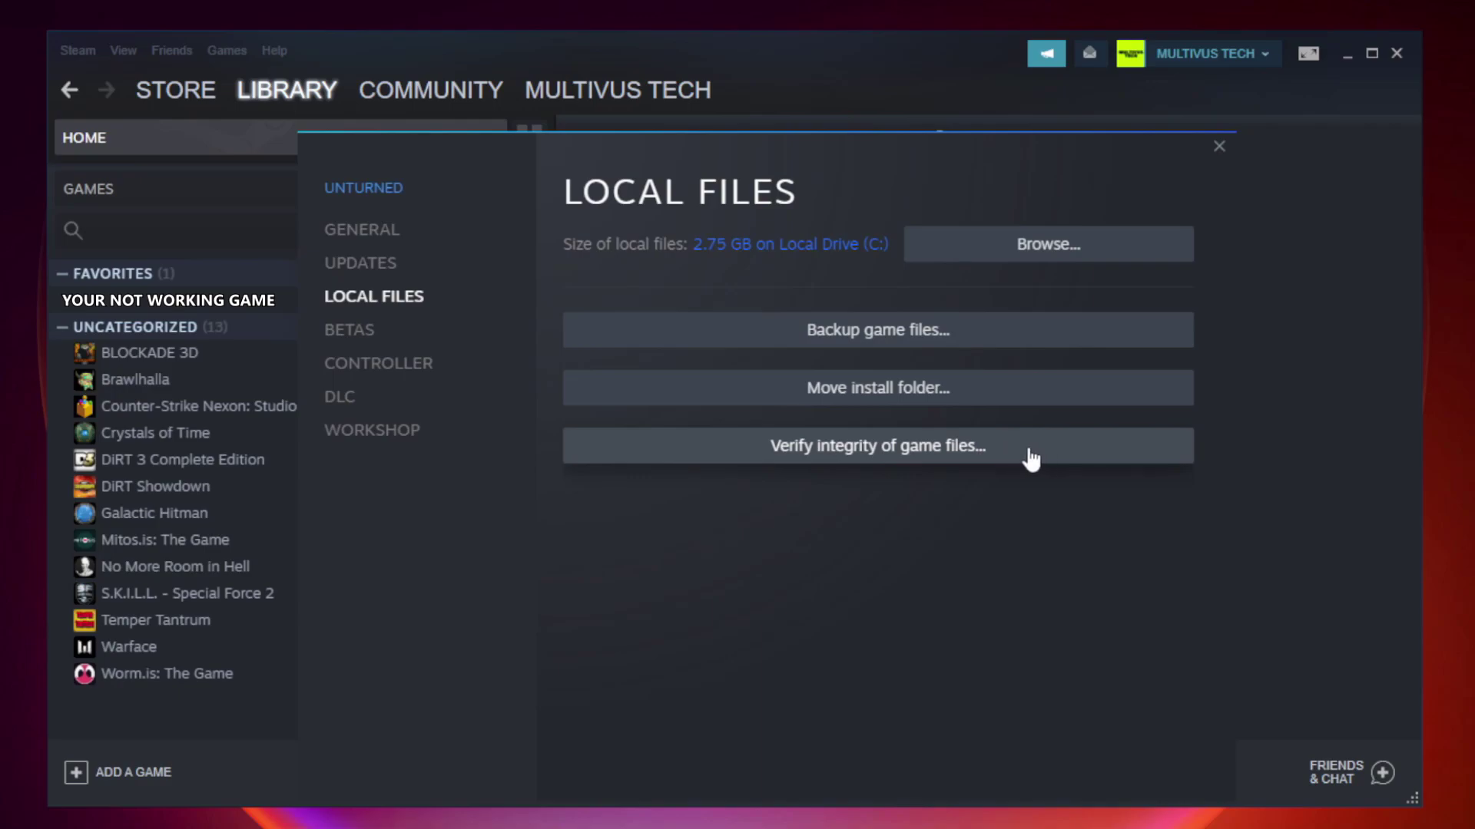
{"action": "left_click", "coordinate": [891, 455]}
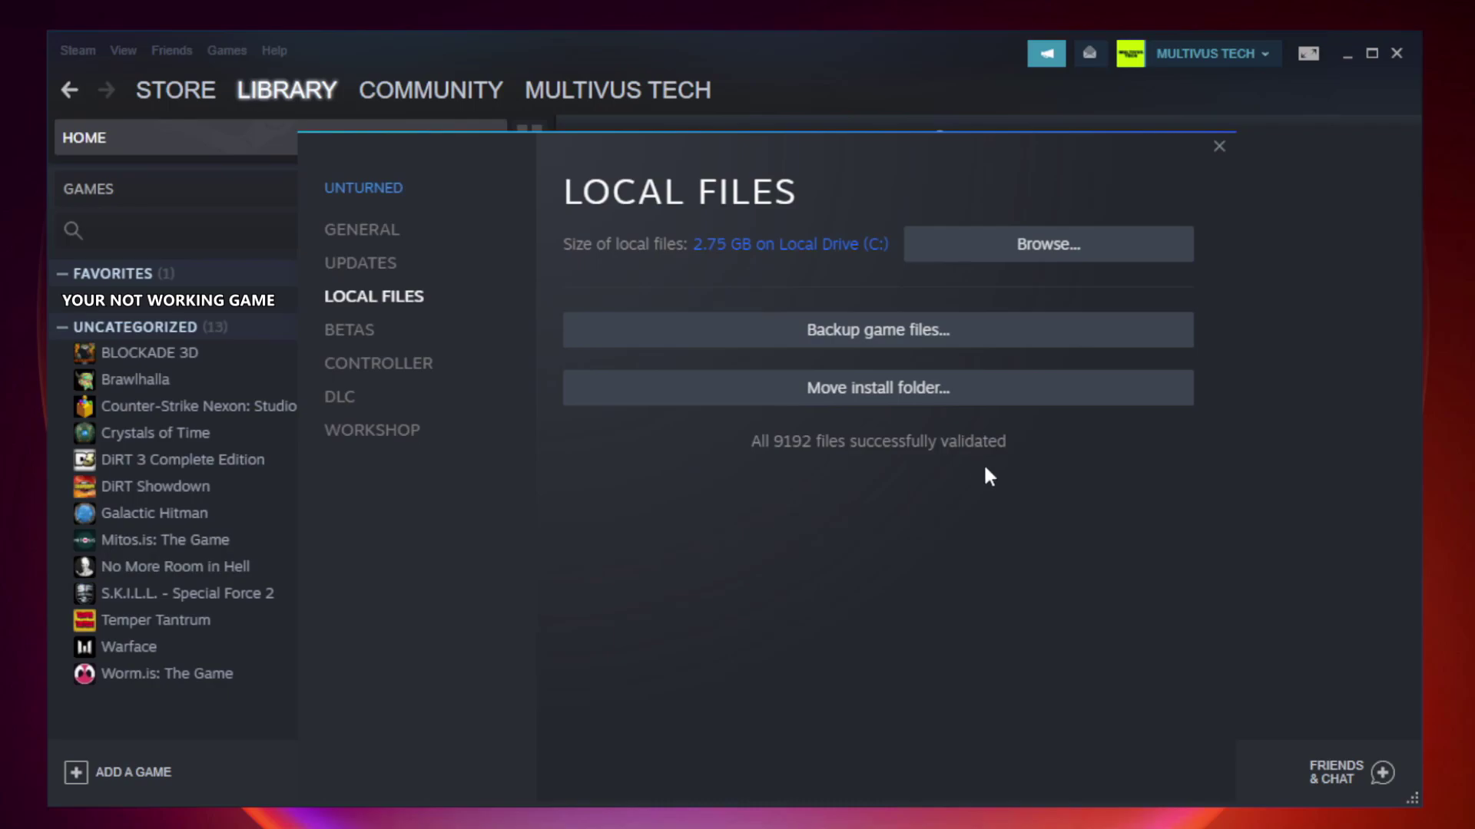
Browse to the game's install folder and open the properties of the YOUR NOT WORKING GAME shortcut, moving the dialog fully into view
{"action": "left_click", "coordinate": [1053, 263]}
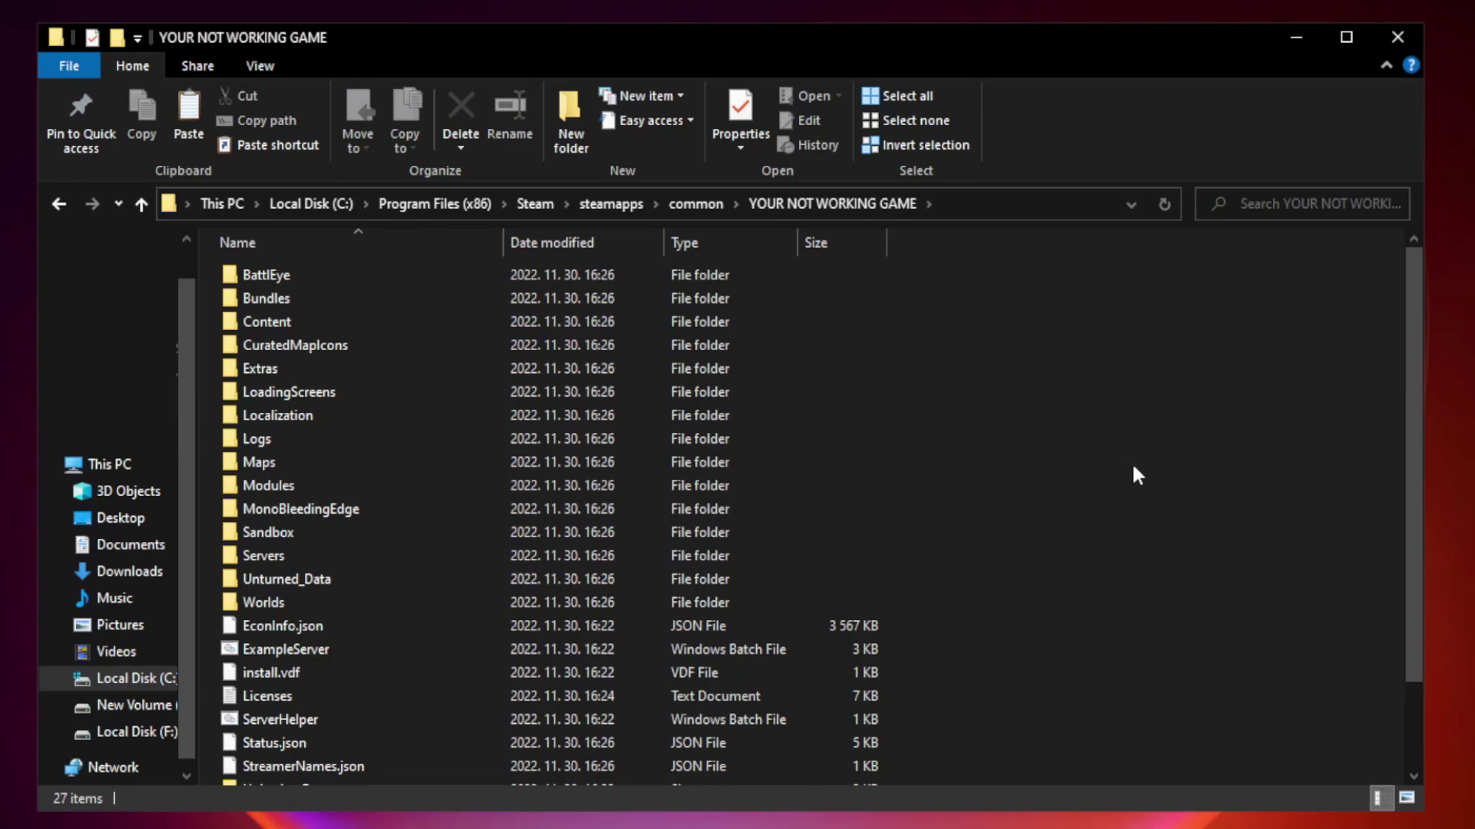
{"action": "left_click_drag", "start_coordinate": [1415, 402], "coordinate": [1414, 530]}
{"action": "left_click", "coordinate": [461, 774]}
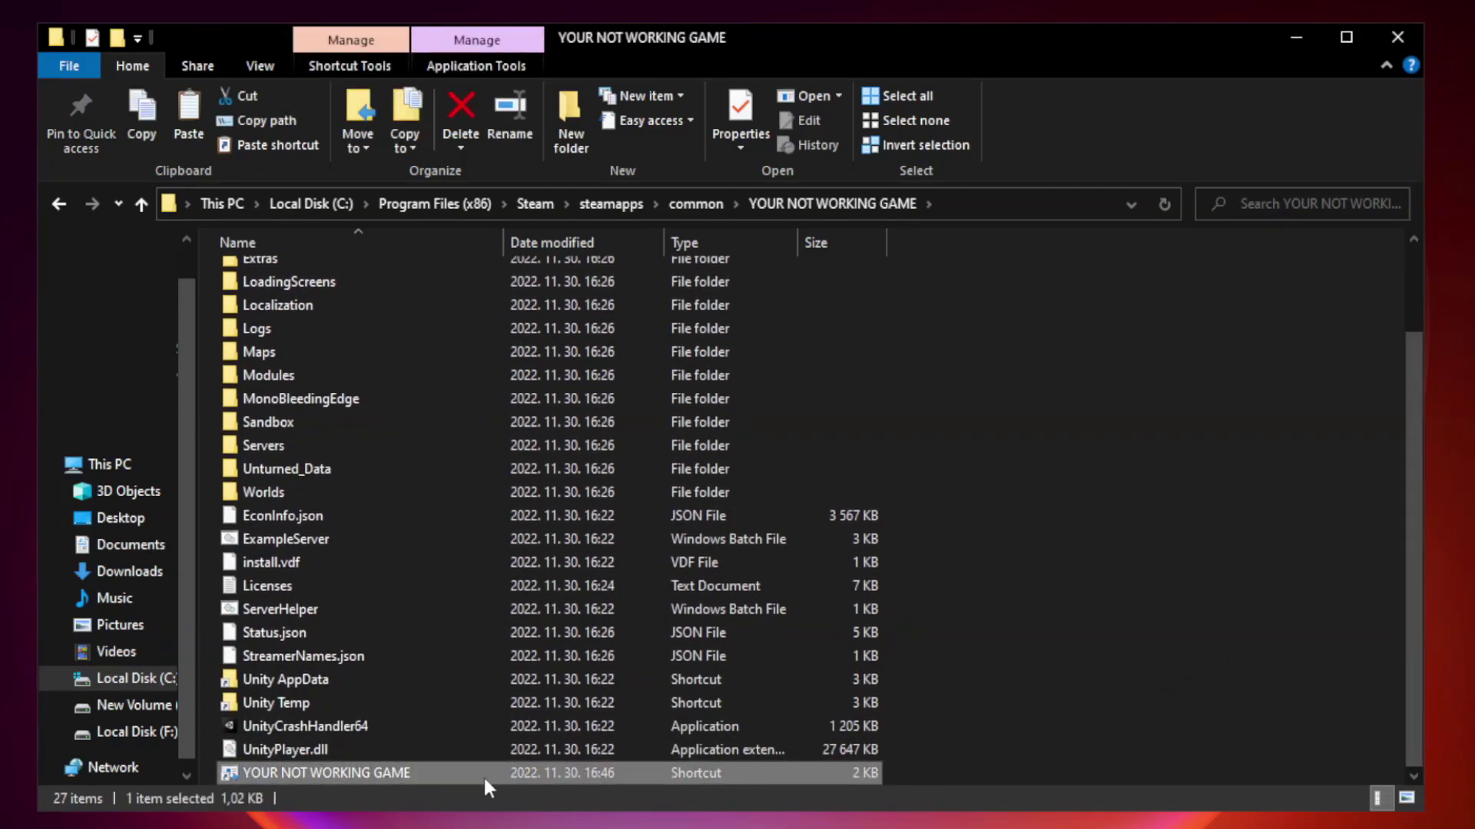
{"action": "right_click", "coordinate": [499, 776]}
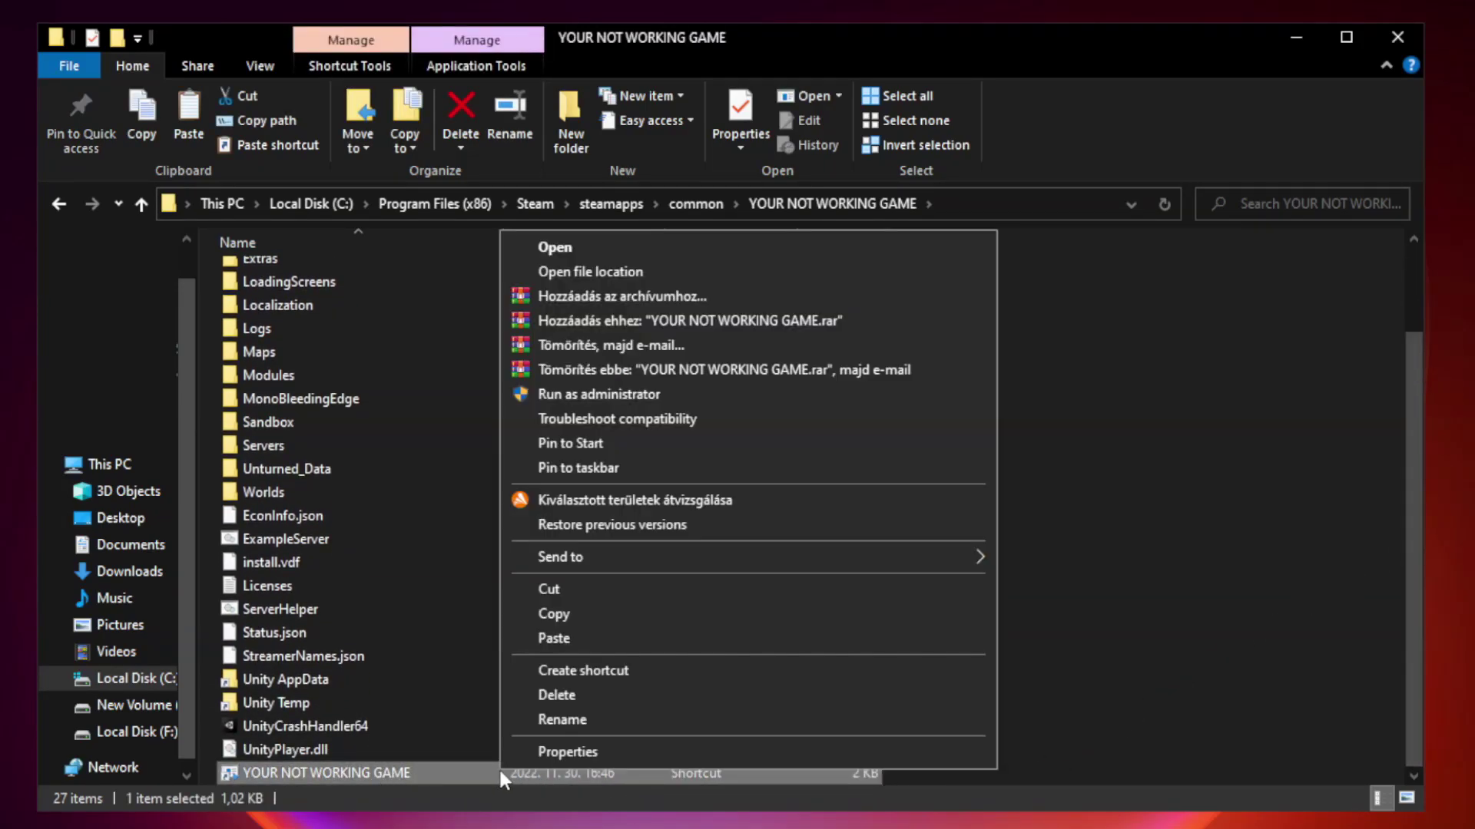
{"action": "left_click", "coordinate": [742, 753]}
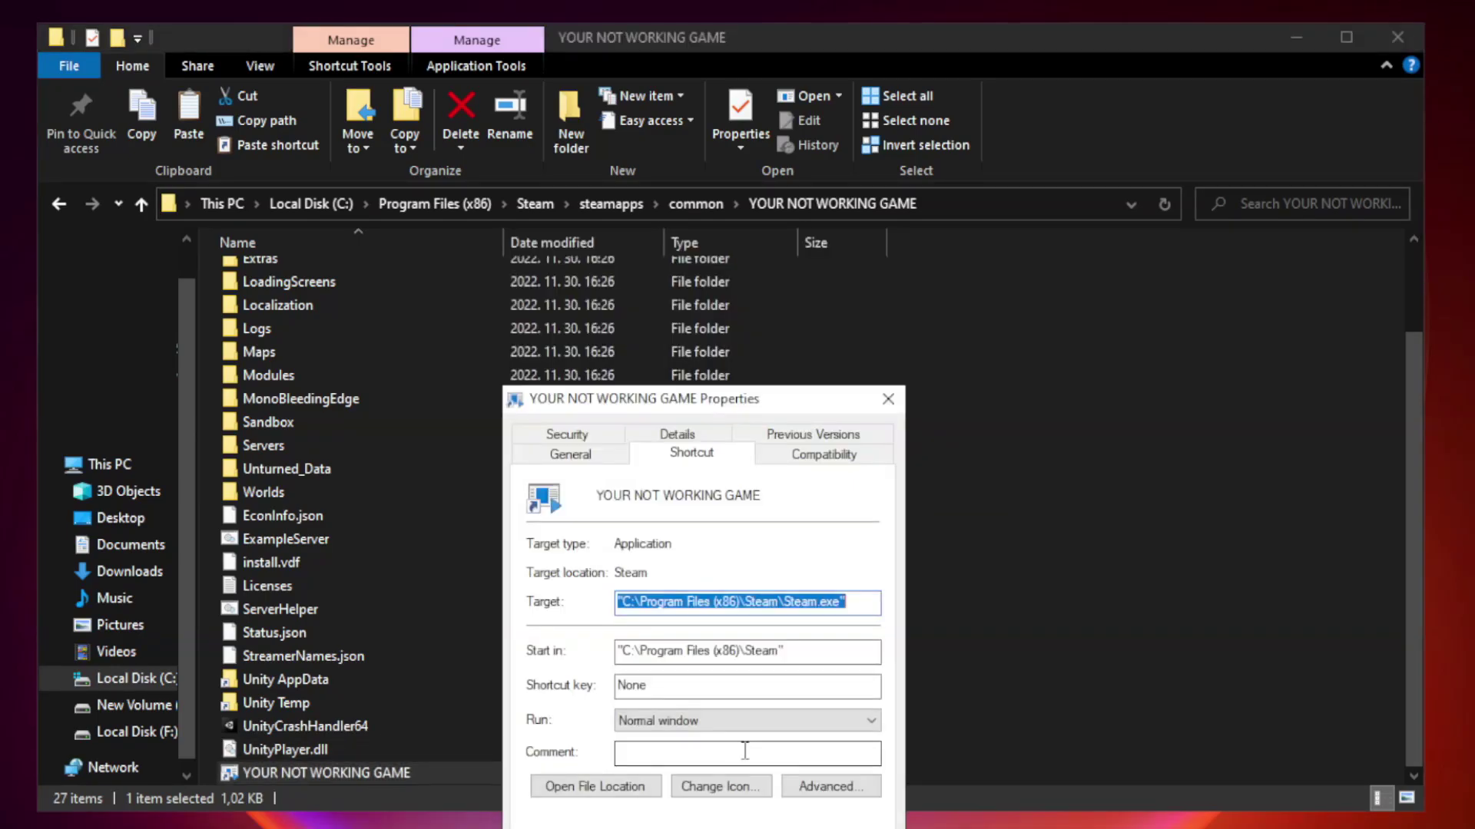
{"action": "left_click_drag", "start_coordinate": [727, 412], "coordinate": [736, 172]}
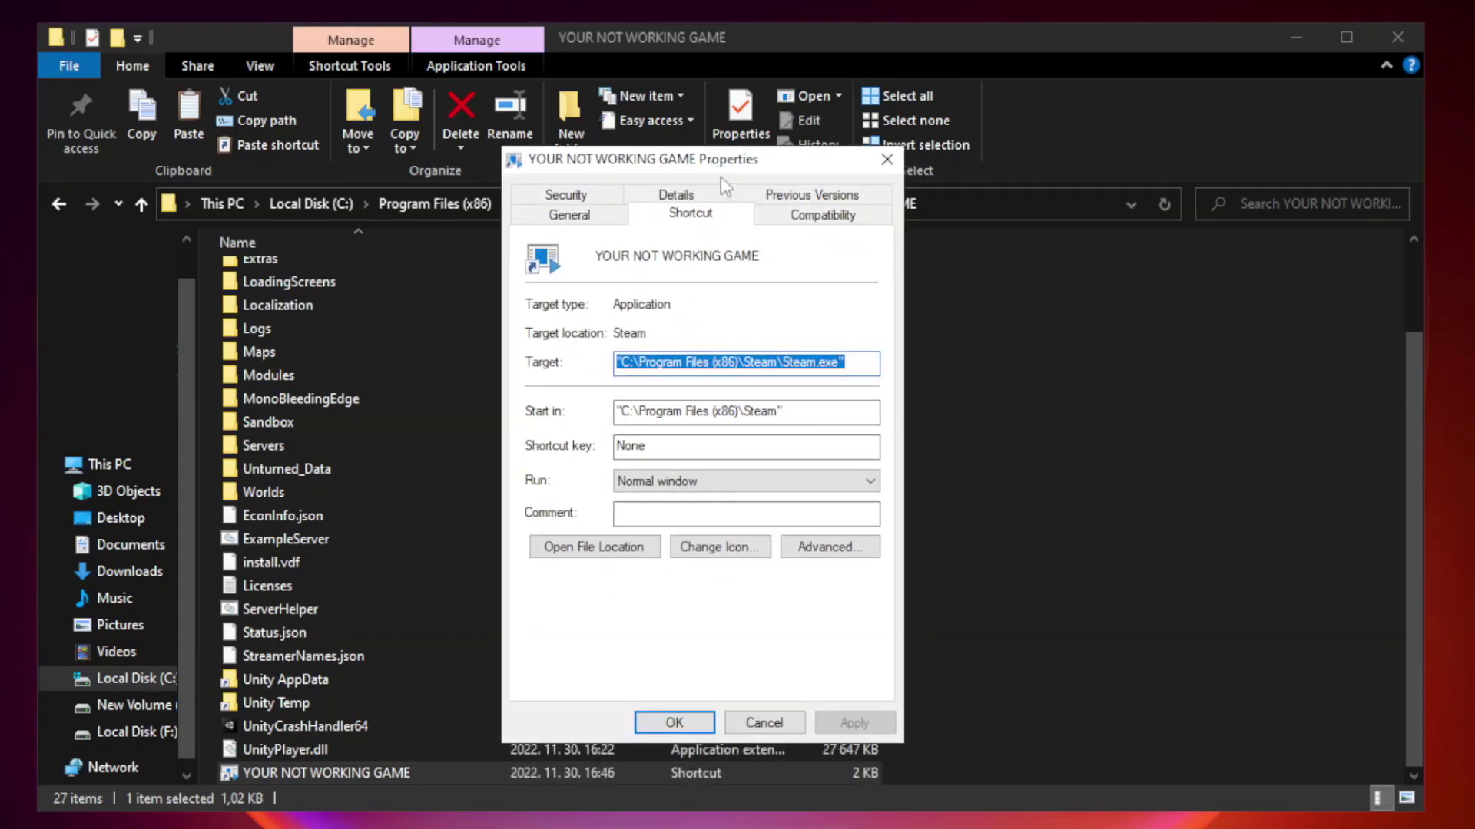
Apply Windows 8 compatibility mode, disabled fullscreen optimizations and running as administrator to the game shortcut, then close the dialog and folder
{"action": "left_click", "coordinate": [821, 219]}
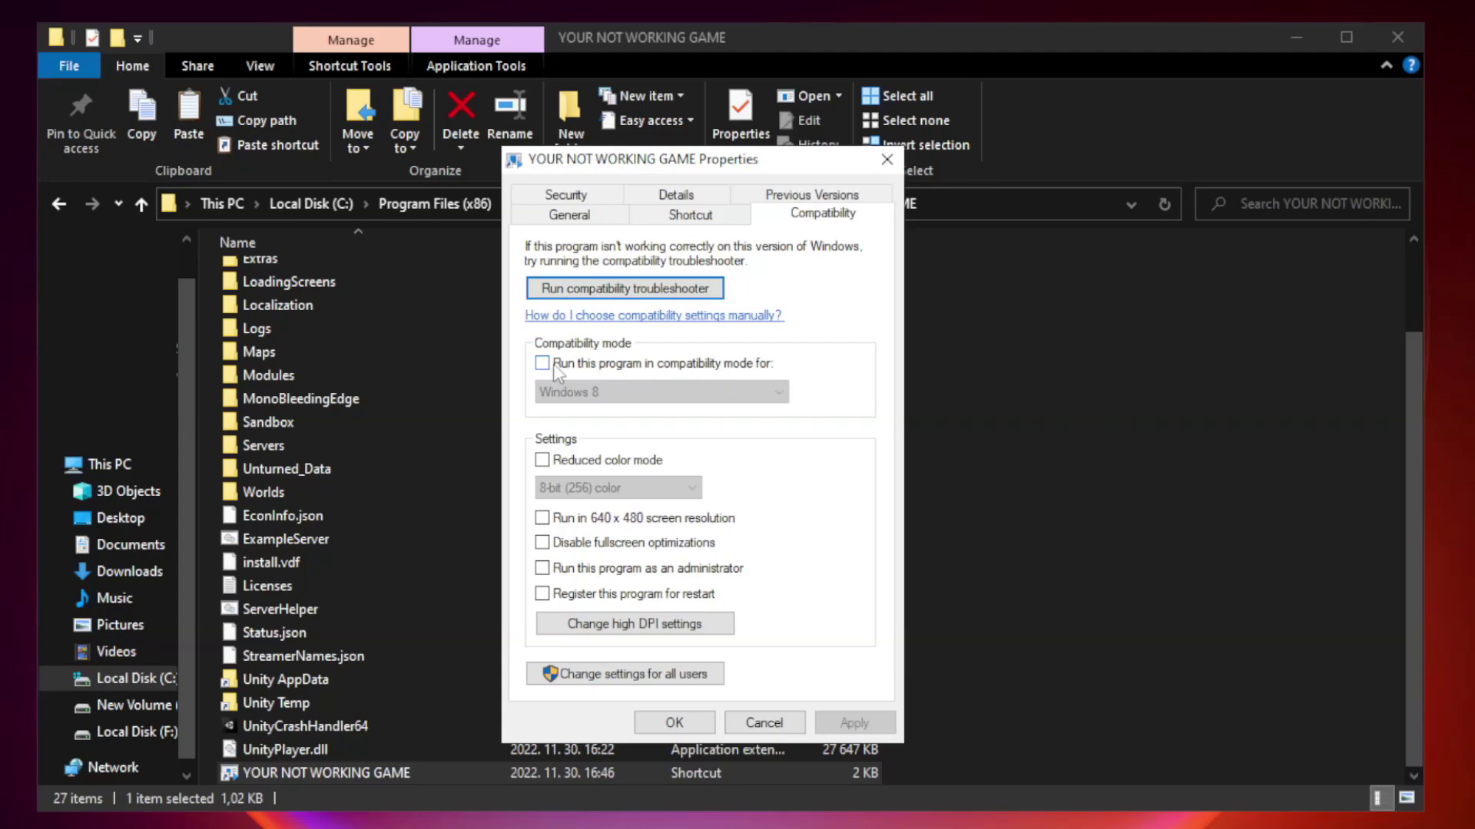
{"action": "left_click", "coordinate": [588, 369]}
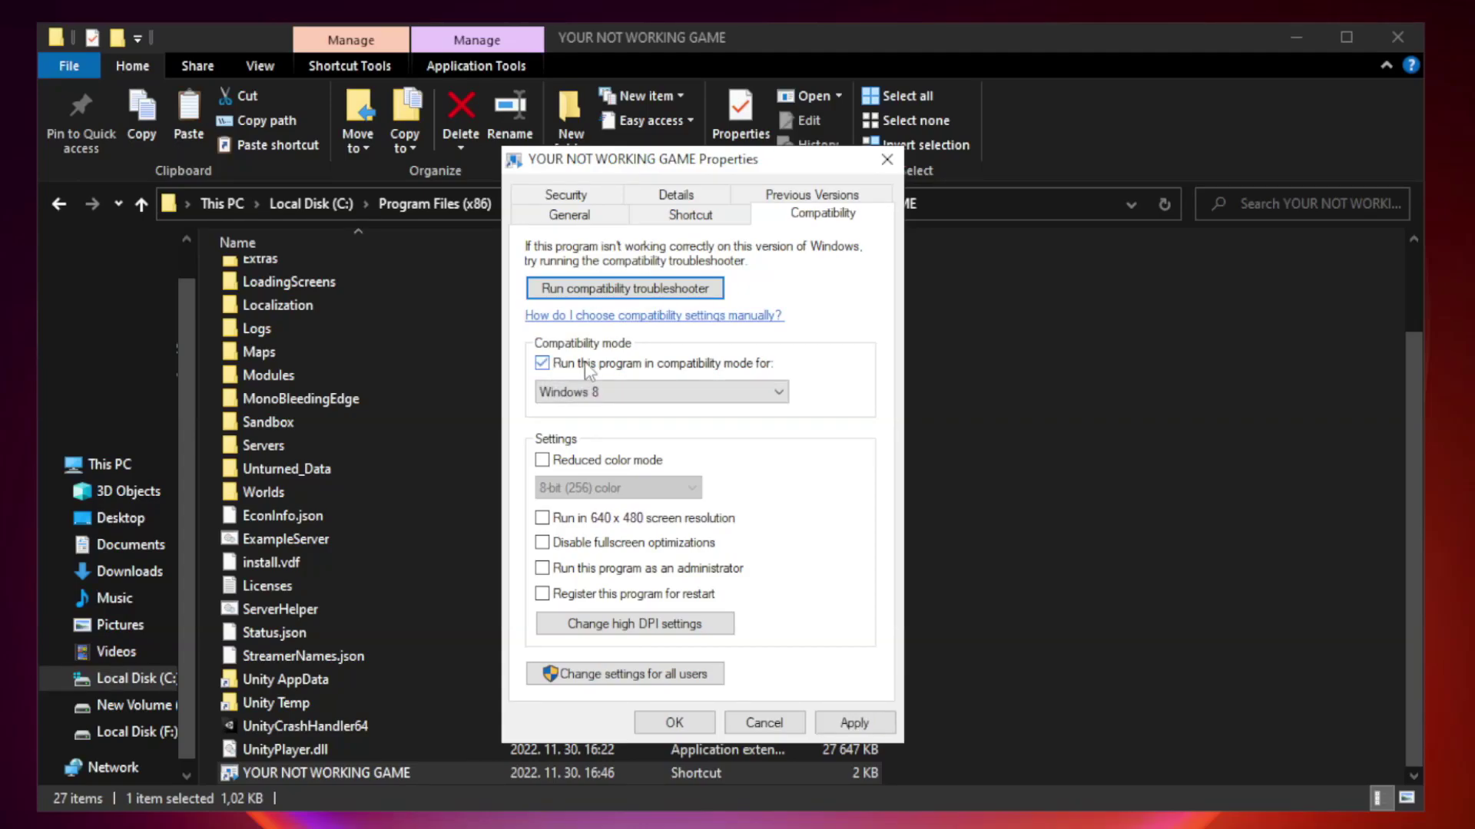
{"action": "left_click", "coordinate": [659, 393]}
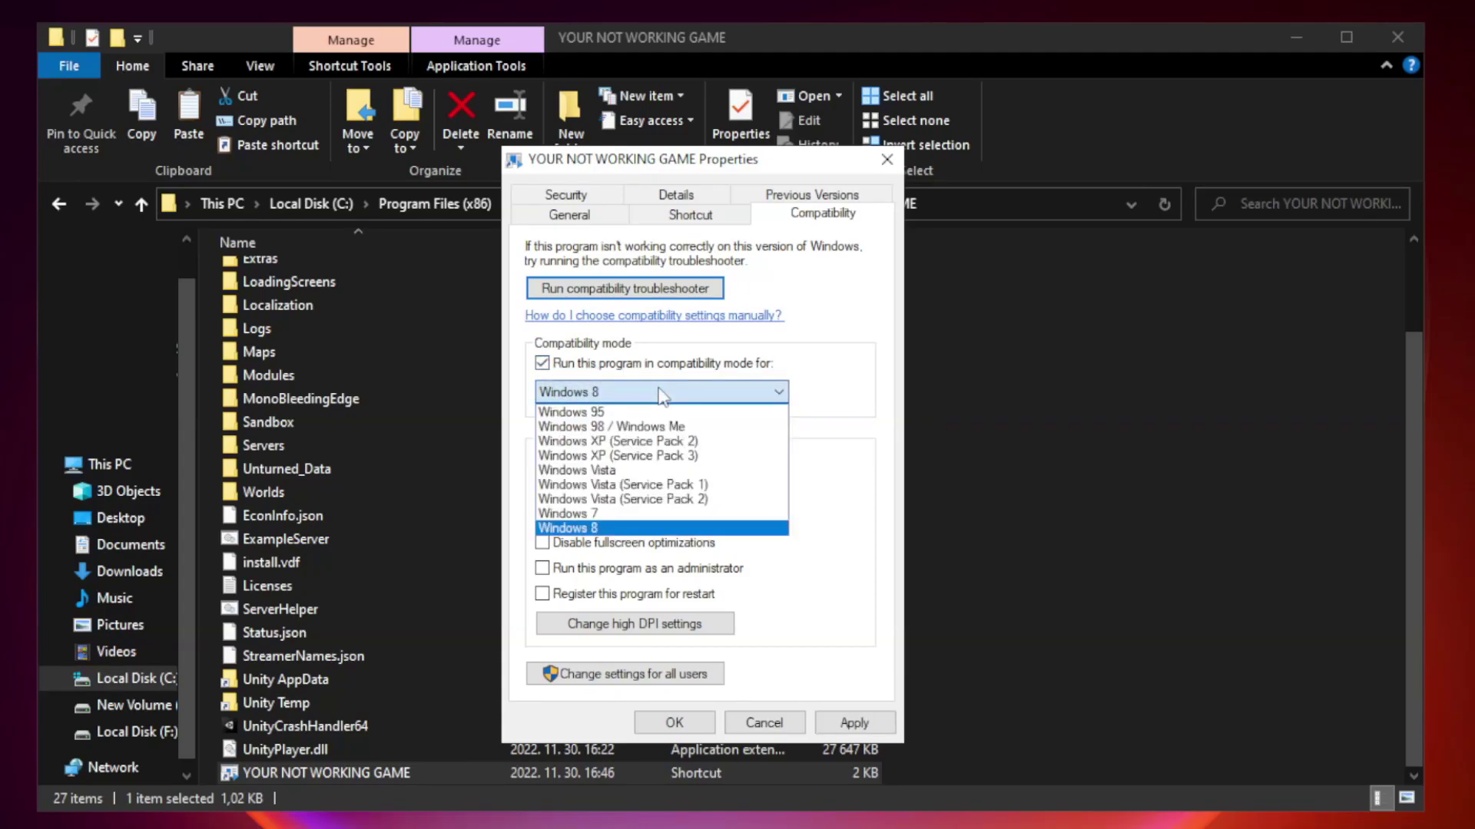
{"action": "left_click", "coordinate": [623, 528]}
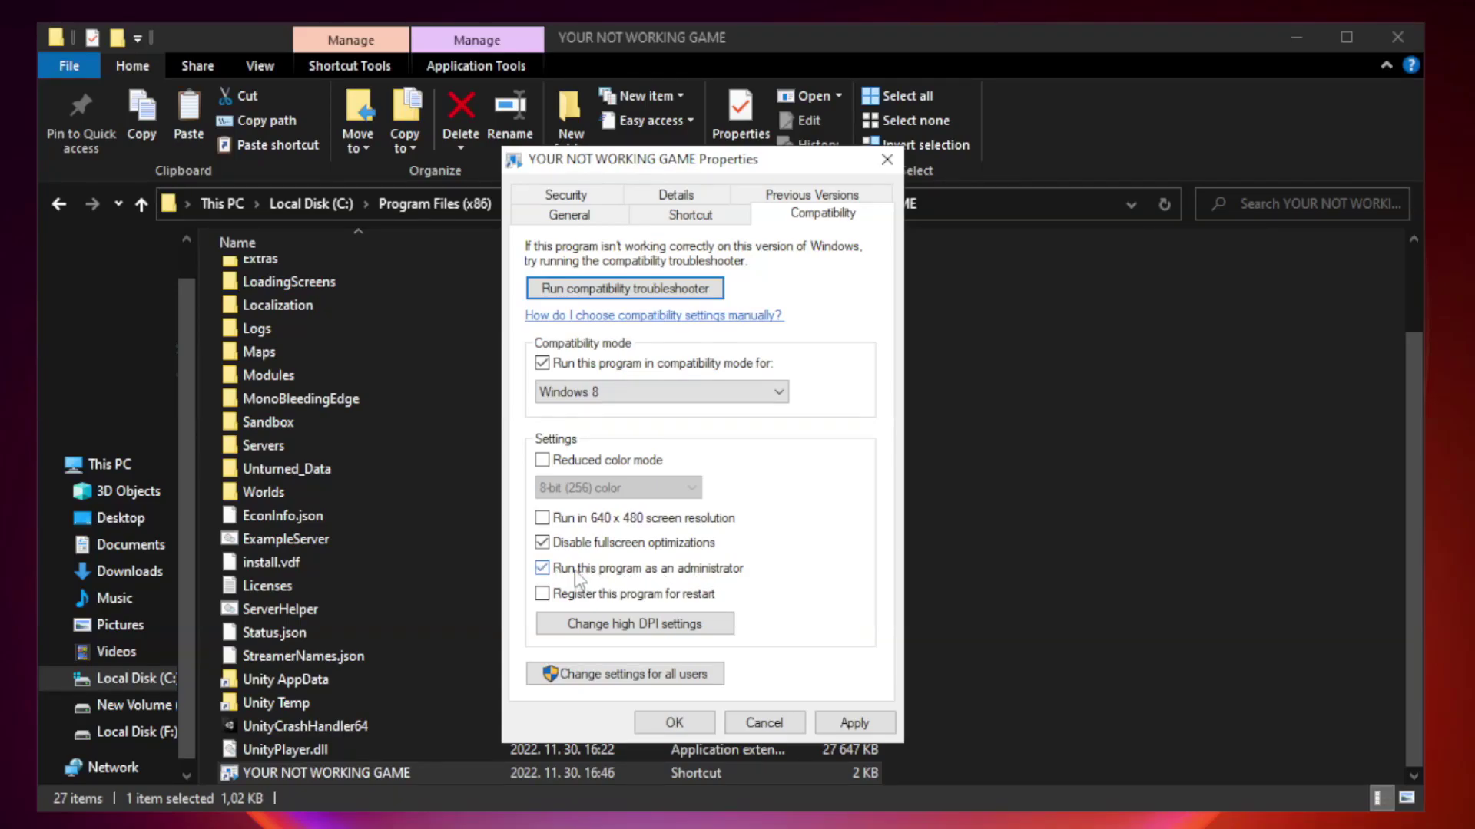
{"action": "left_click", "coordinate": [852, 725]}
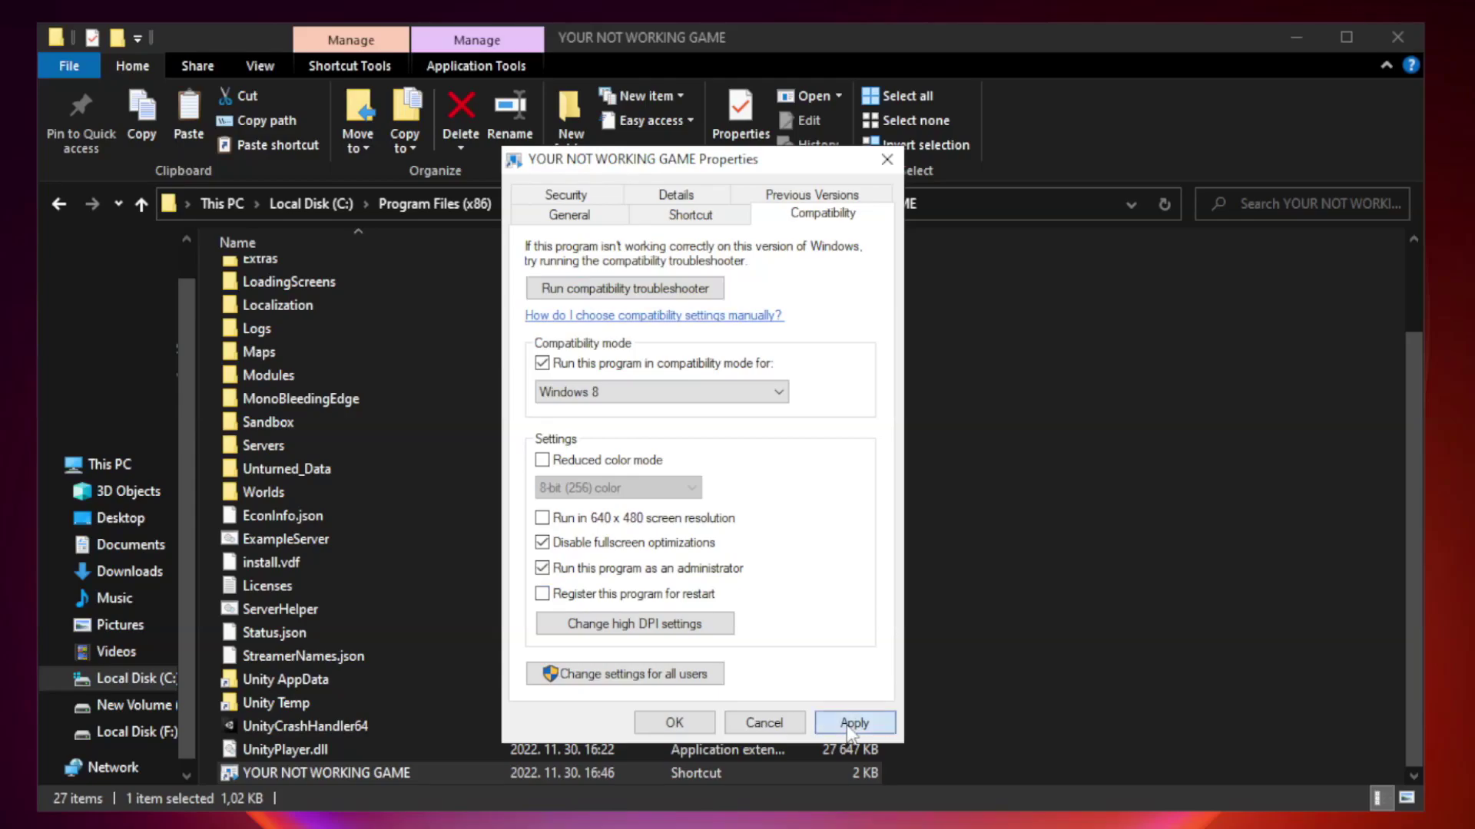
{"action": "left_click", "coordinate": [673, 726]}
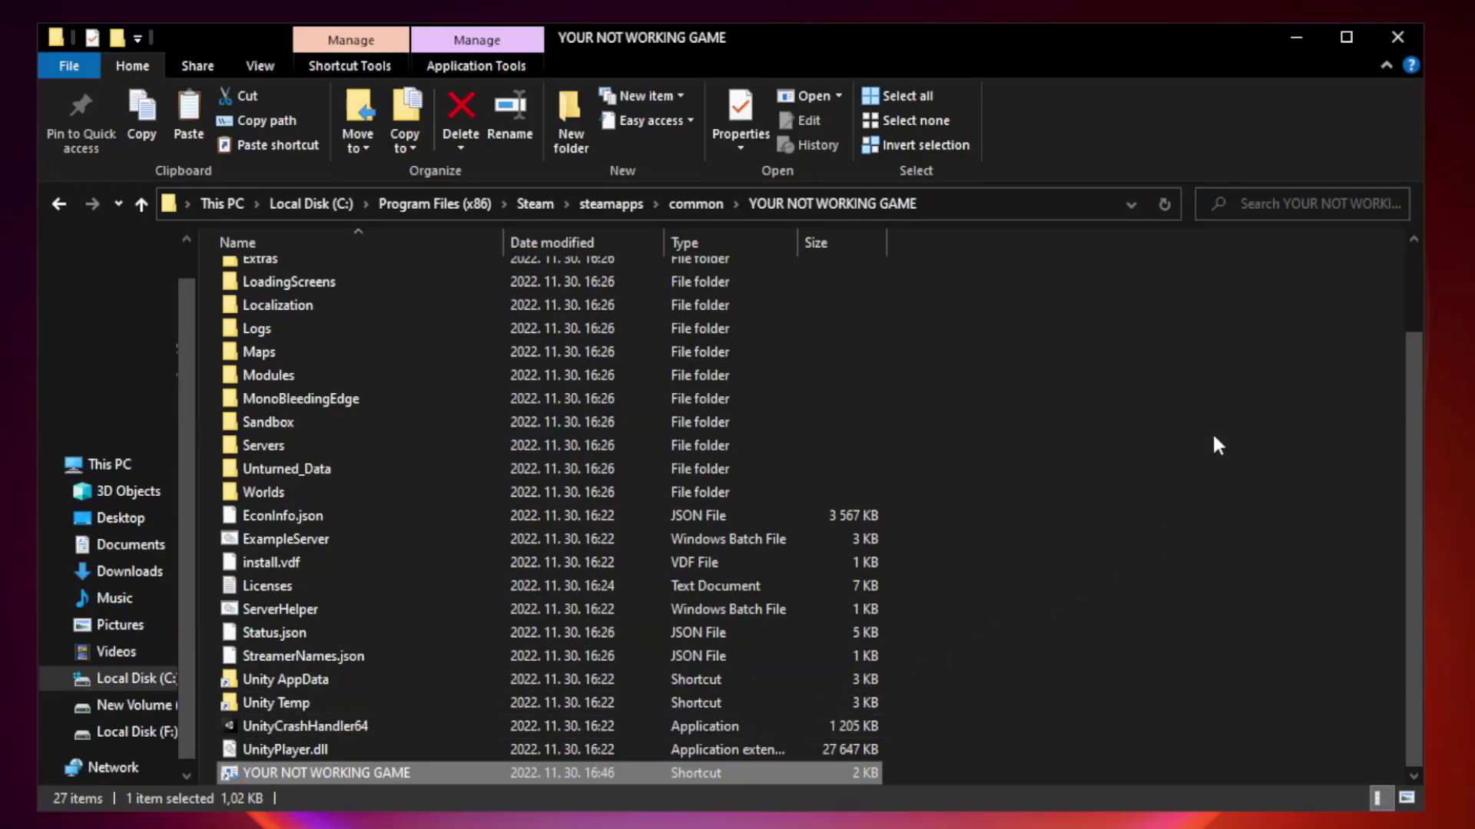
{"action": "left_click", "coordinate": [1396, 40]}
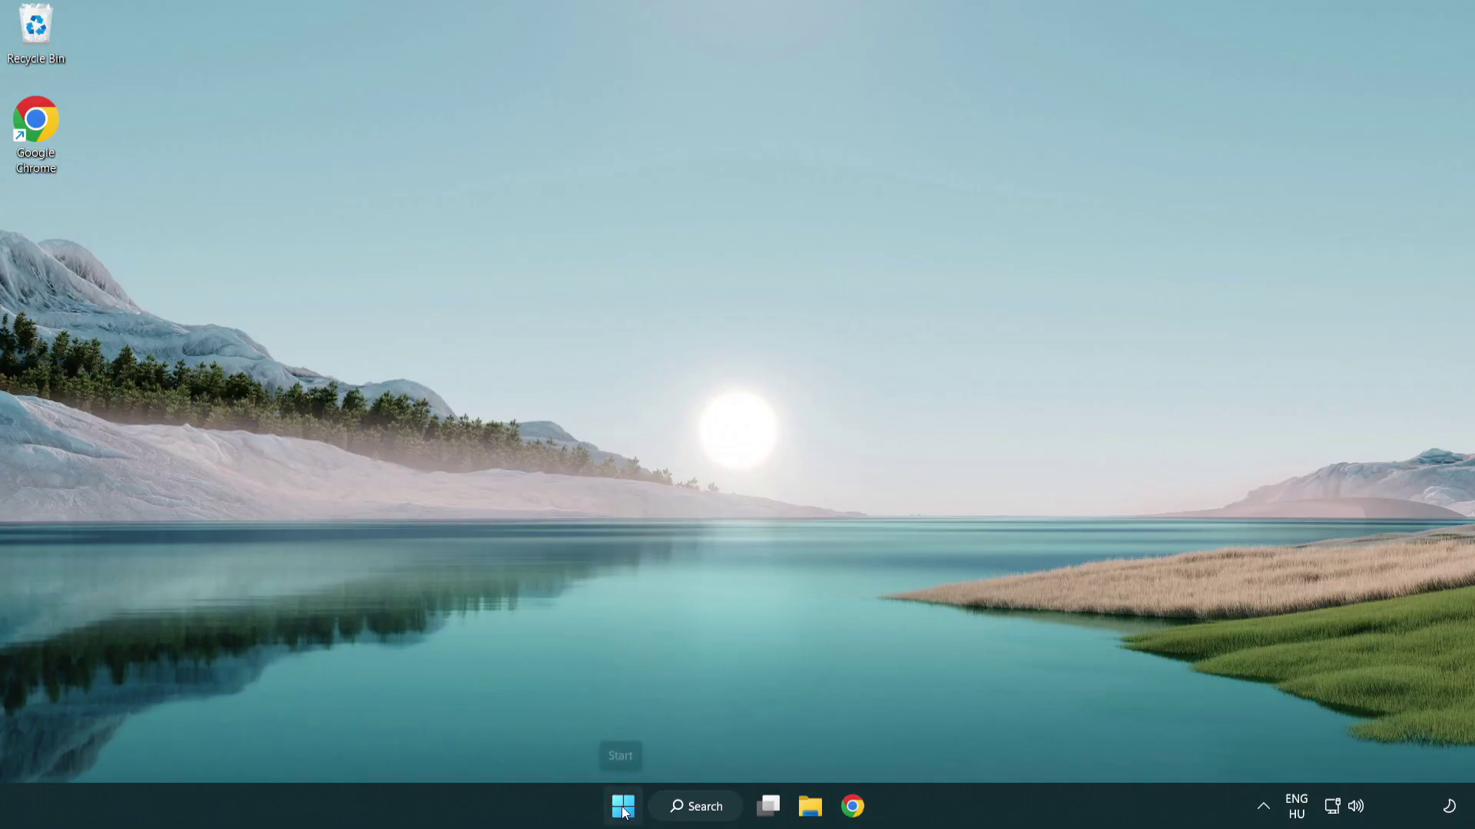
Open Task Manager's list of startup programs and disable Terminal
{"action": "right_click", "coordinate": [623, 811]}
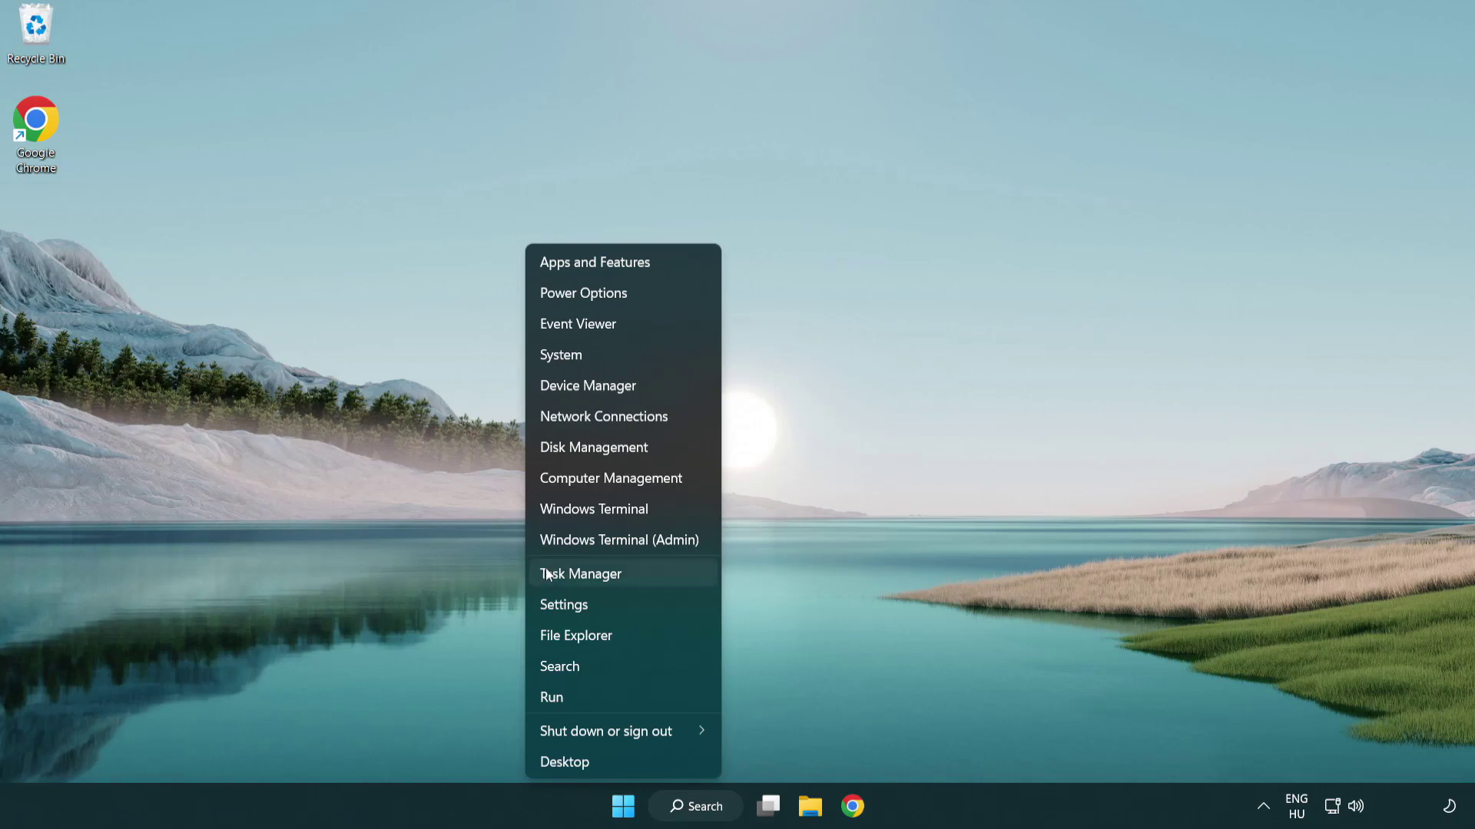
{"action": "left_click", "coordinate": [651, 582]}
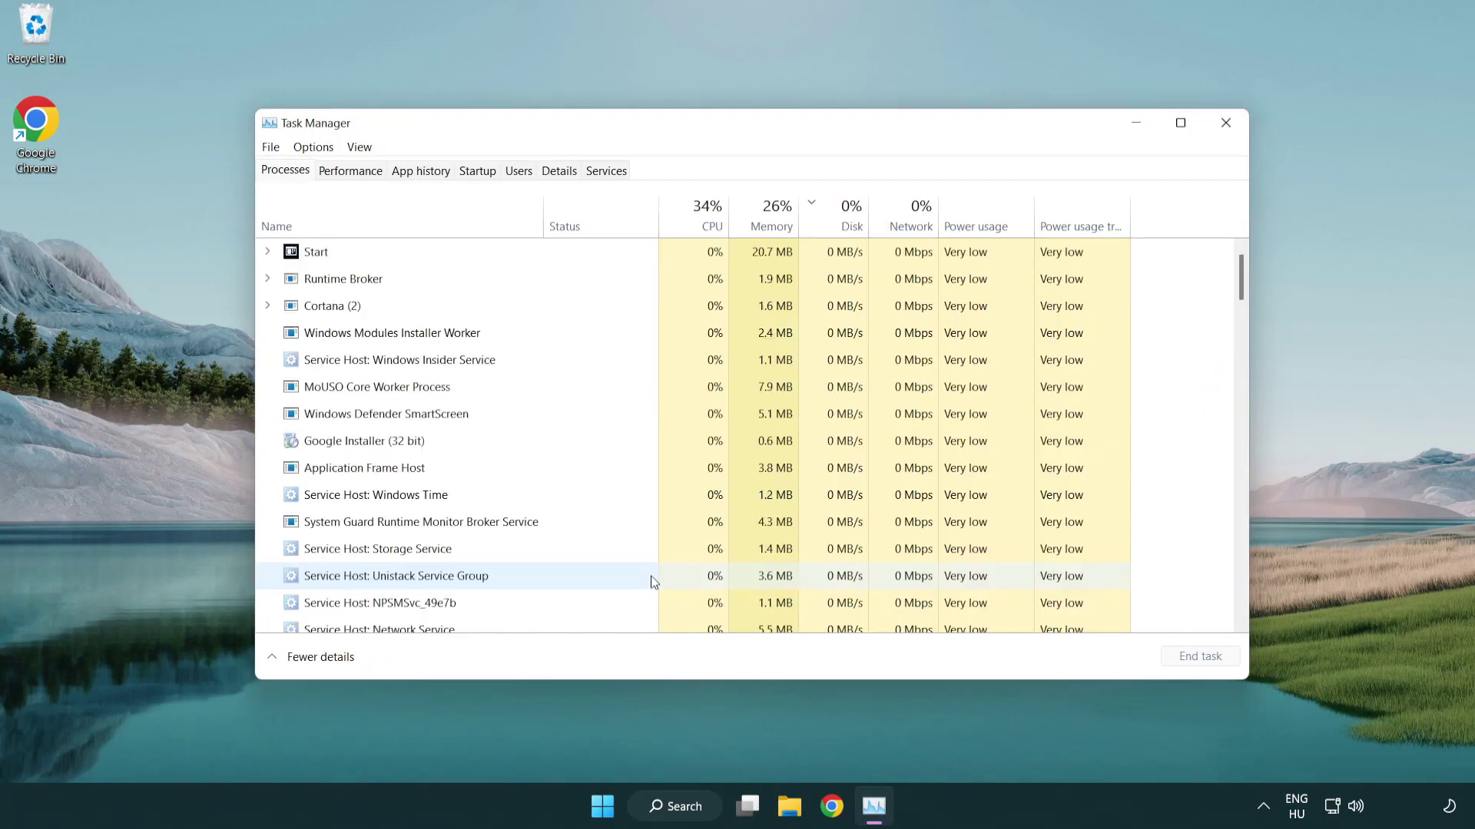
{"action": "left_click", "coordinate": [483, 178]}
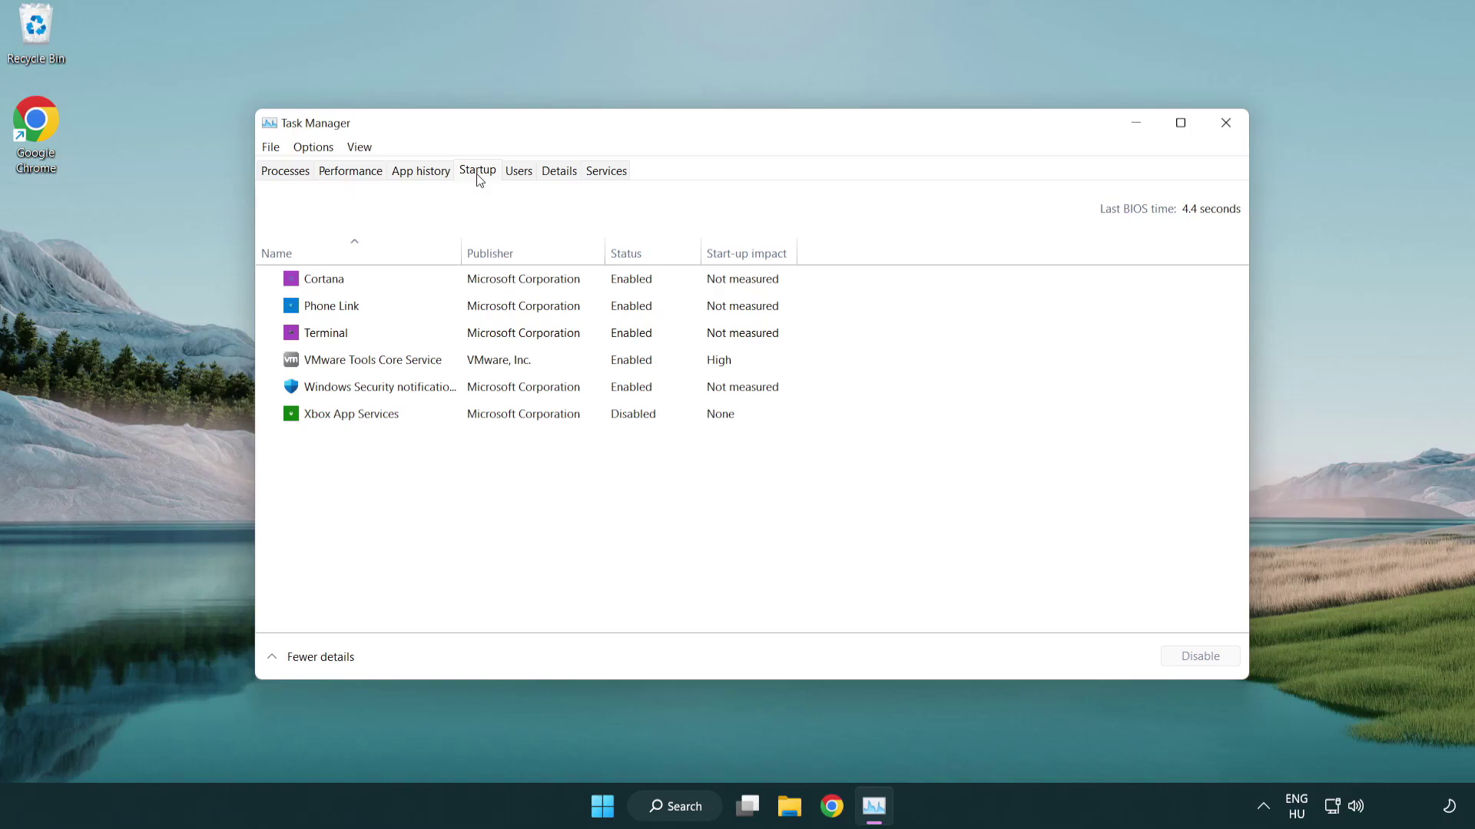
{"action": "left_click", "coordinate": [486, 337]}
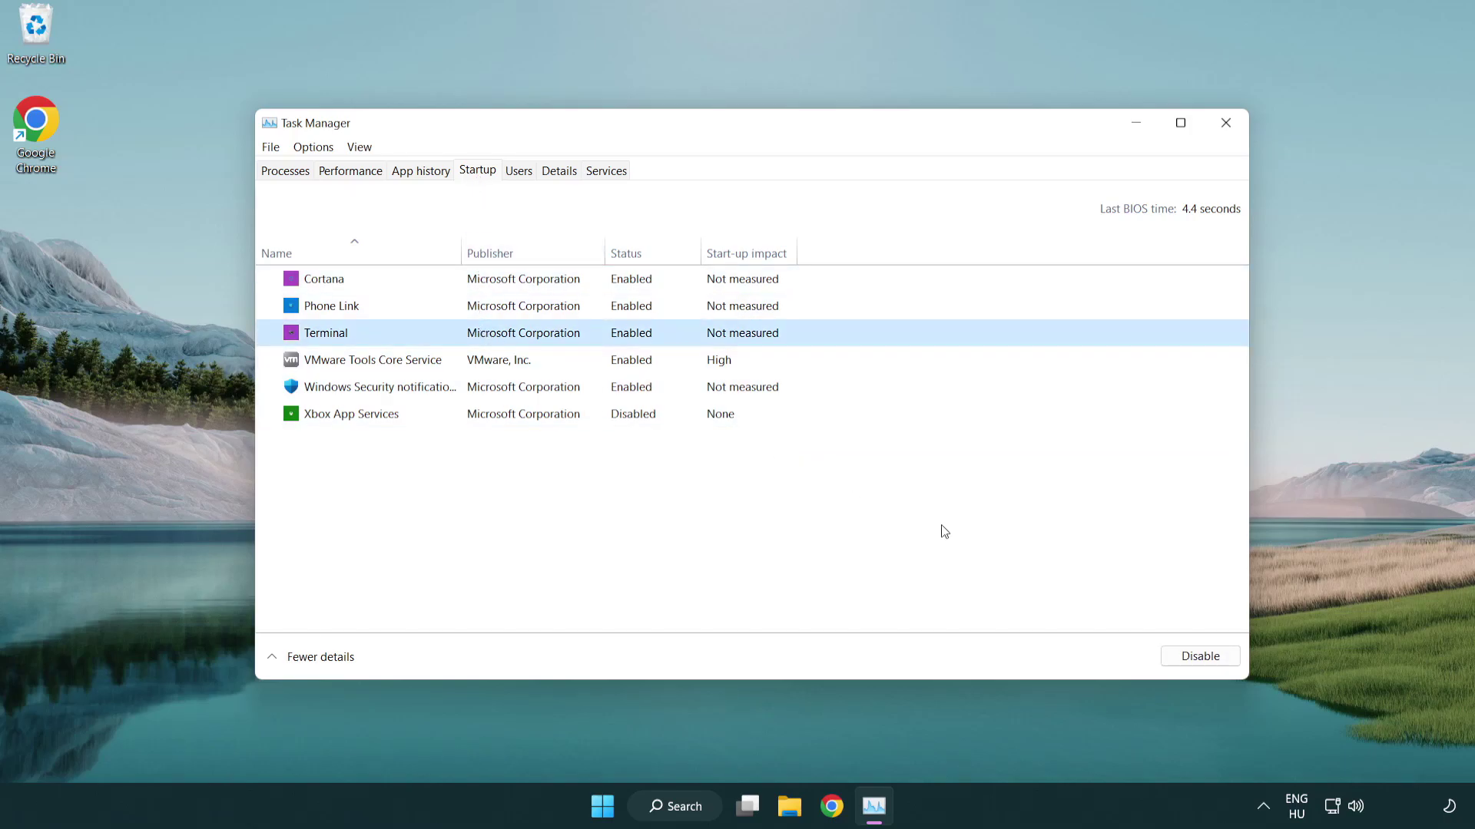
{"action": "left_click", "coordinate": [1183, 657]}
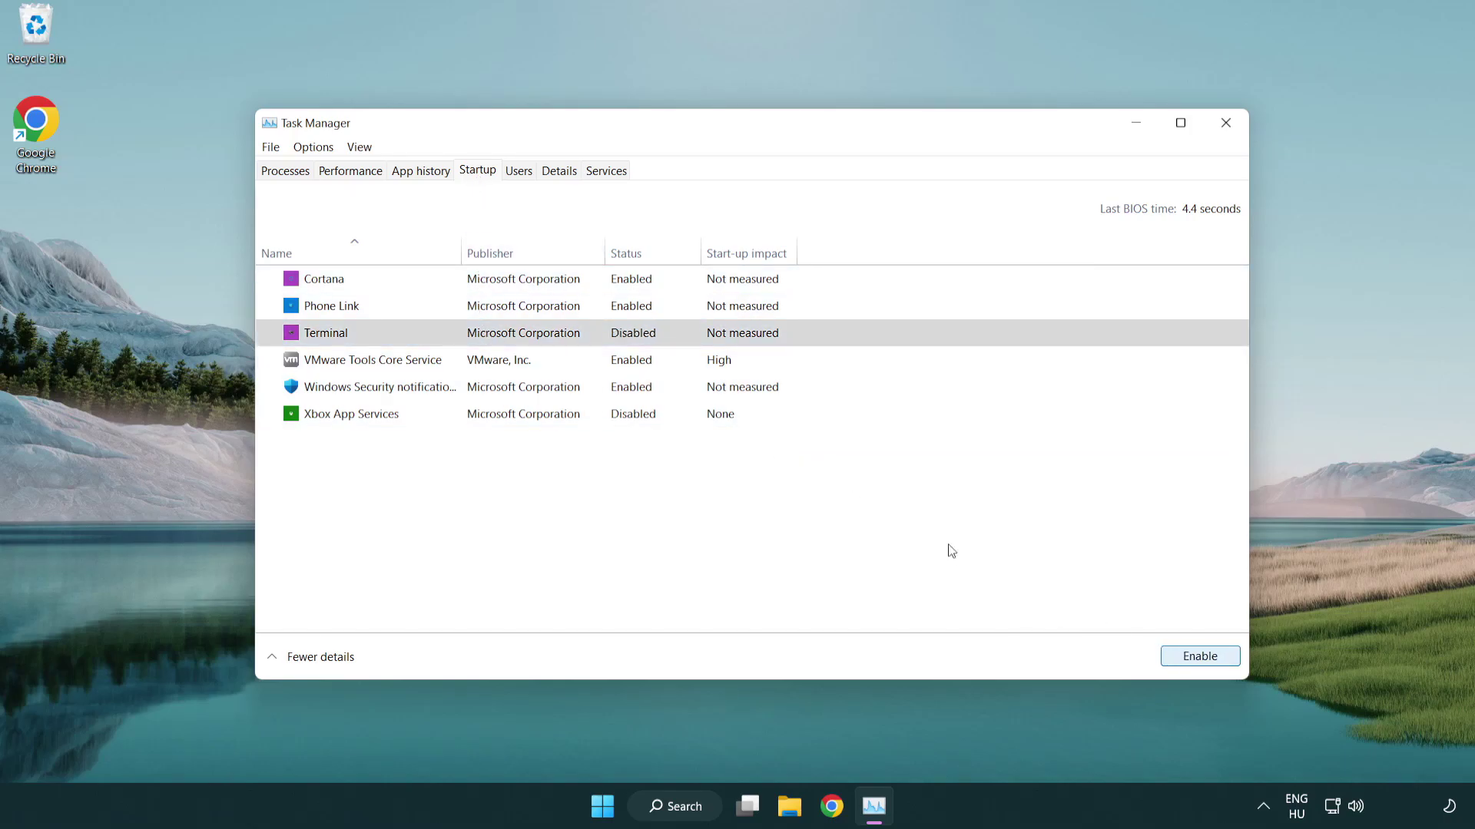
Disable the Phone Link, Cortana and Windows Security notification startup programs, then close Task Manager
{"action": "left_click", "coordinate": [615, 308]}
{"action": "left_click", "coordinate": [1200, 658]}
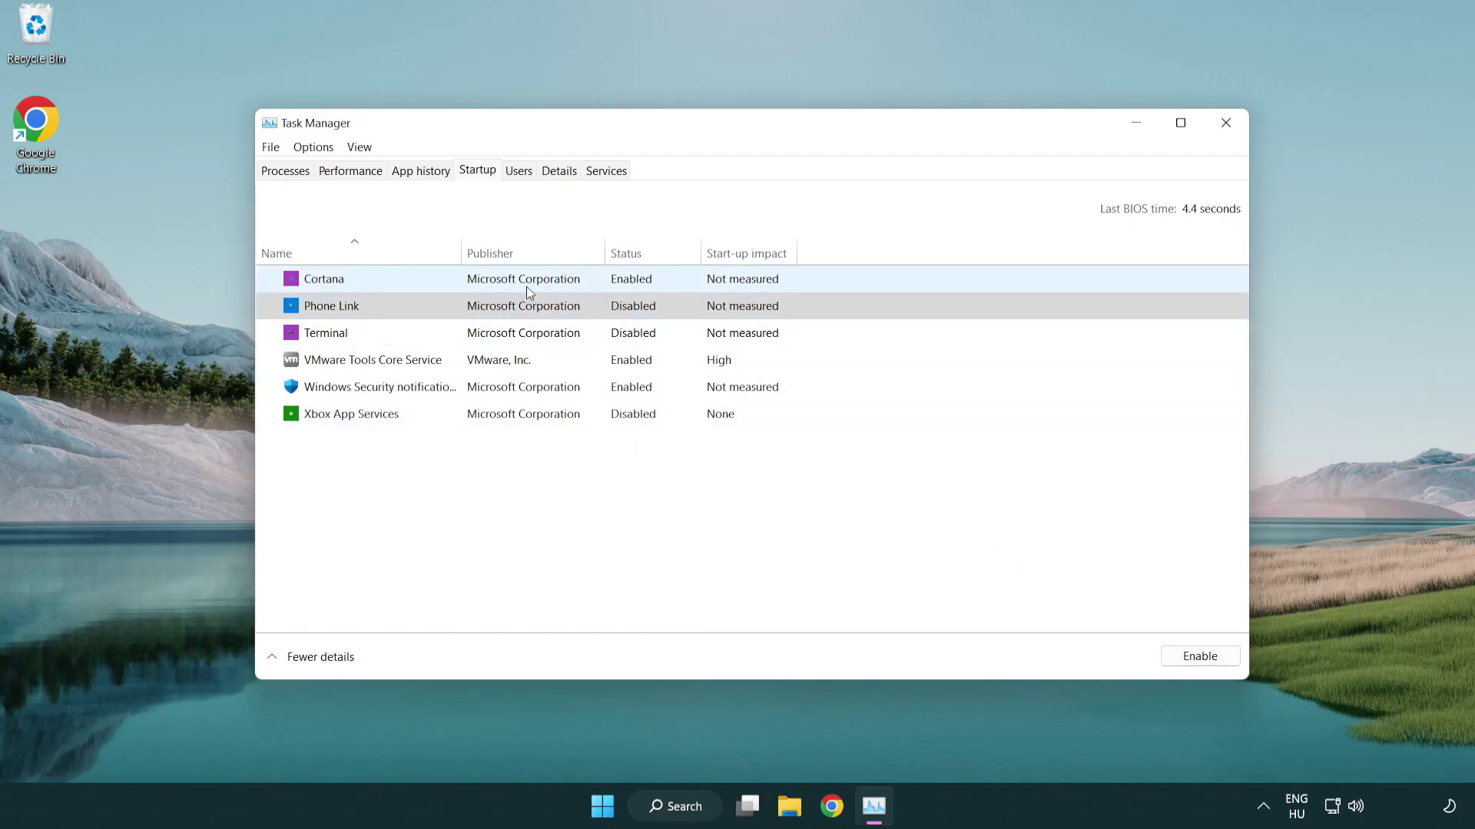
{"action": "left_click", "coordinate": [527, 287]}
{"action": "left_click", "coordinate": [1185, 655]}
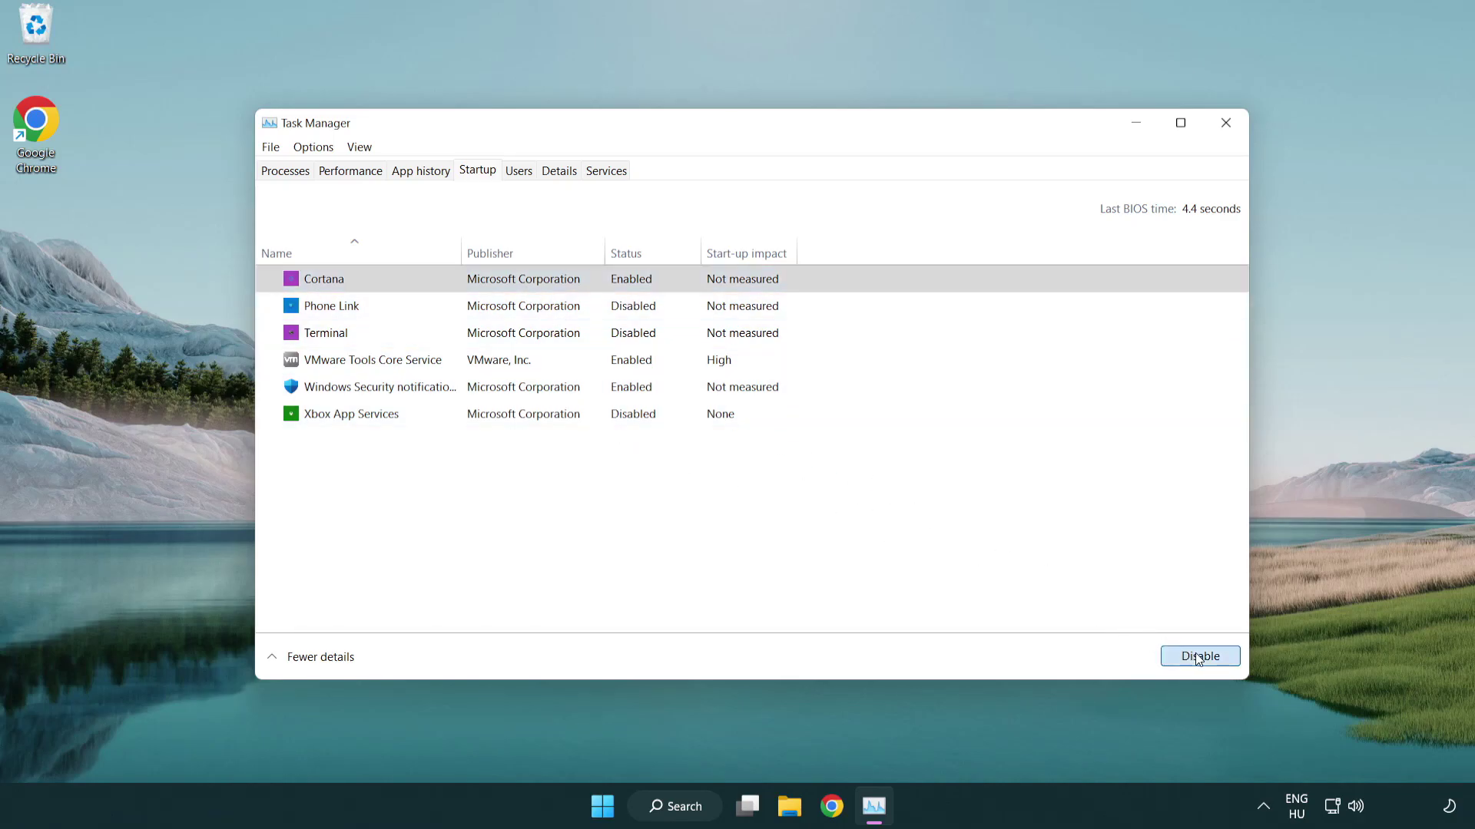
{"action": "left_click", "coordinate": [701, 397]}
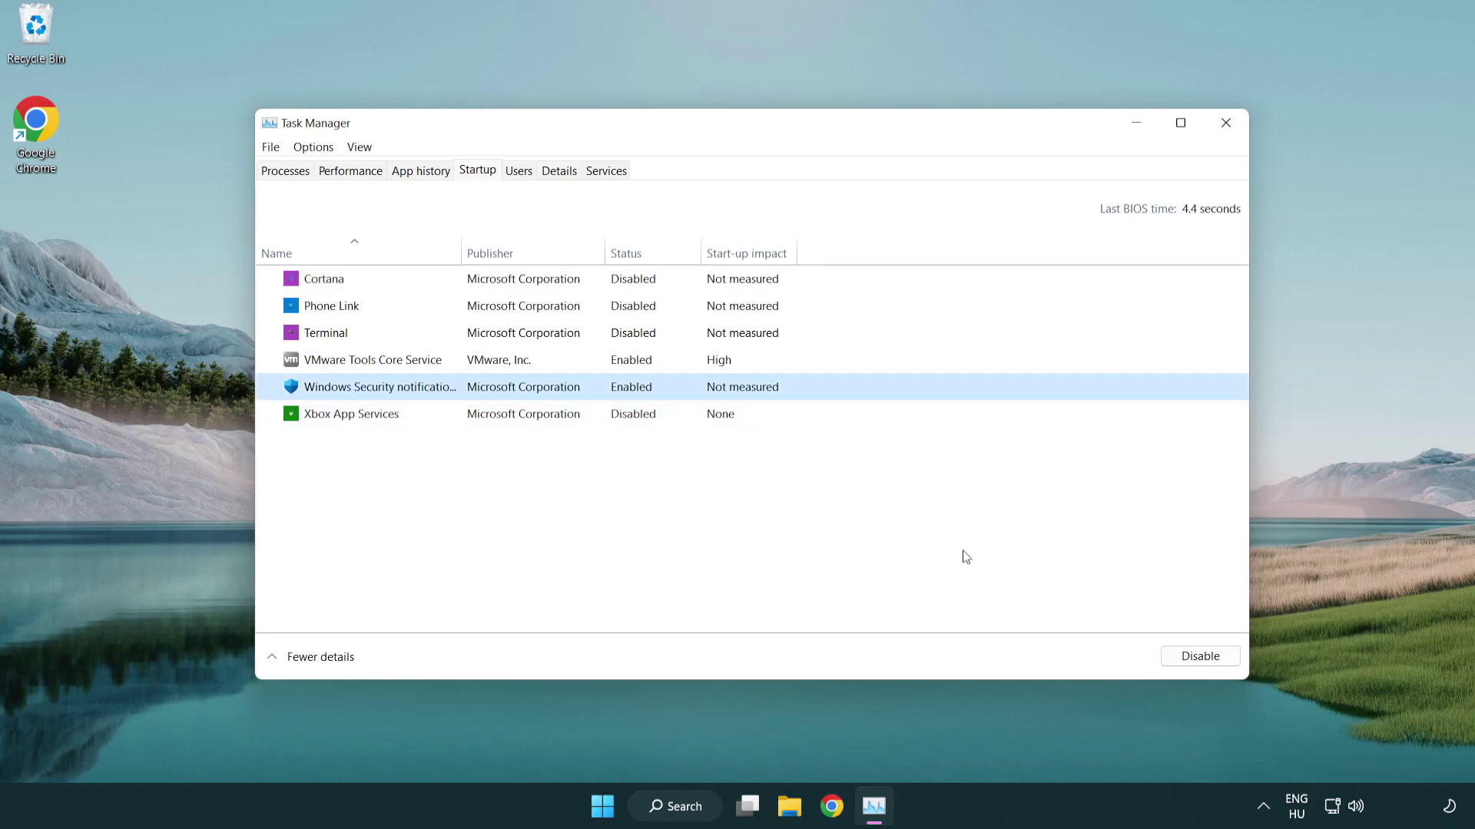
{"action": "left_click", "coordinate": [1183, 657]}
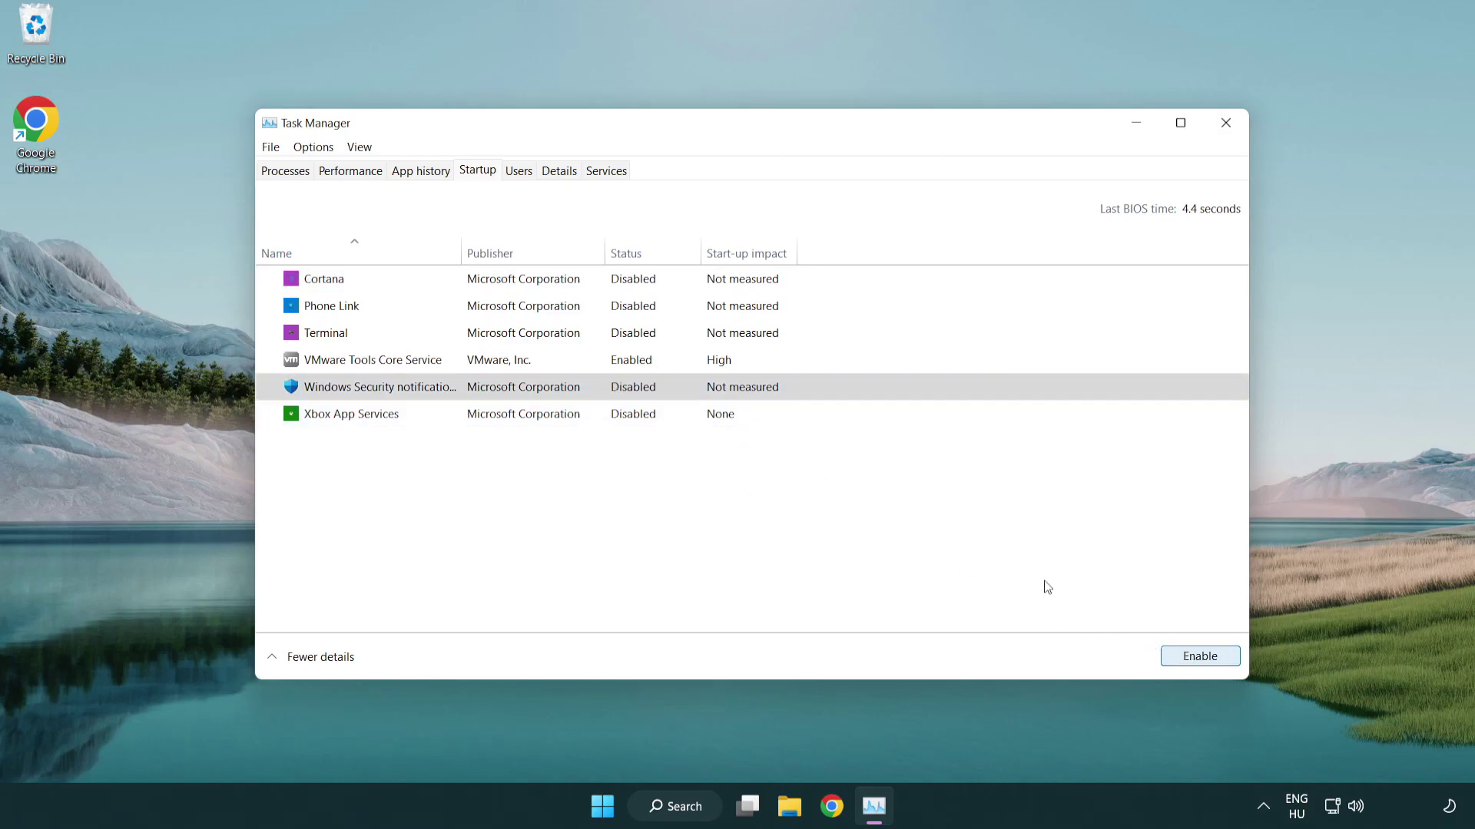
{"action": "left_click", "coordinate": [1226, 123]}
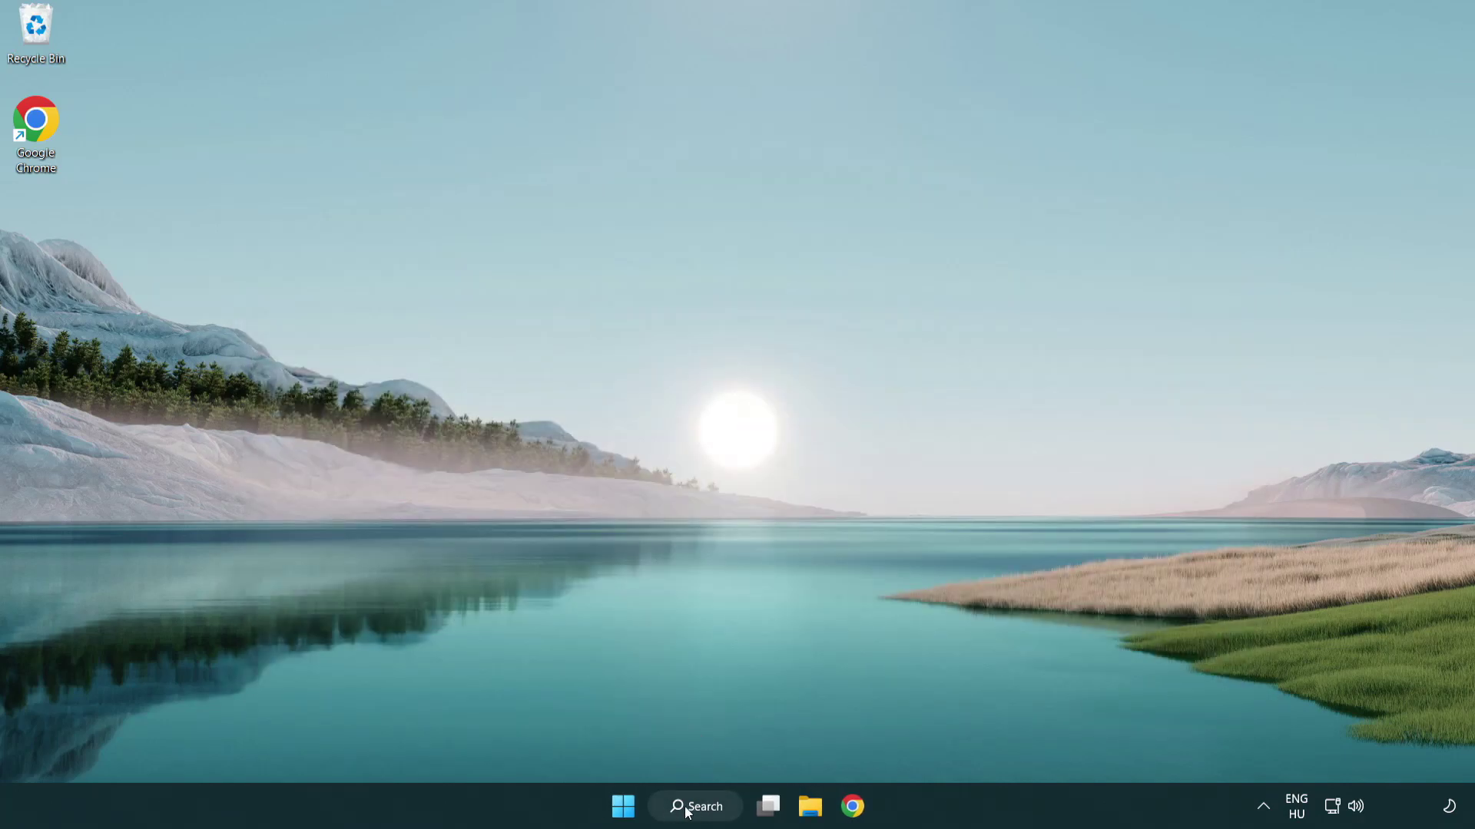
Search Windows for "security" and open the Windows Security app
{"action": "left_click", "coordinate": [694, 812]}
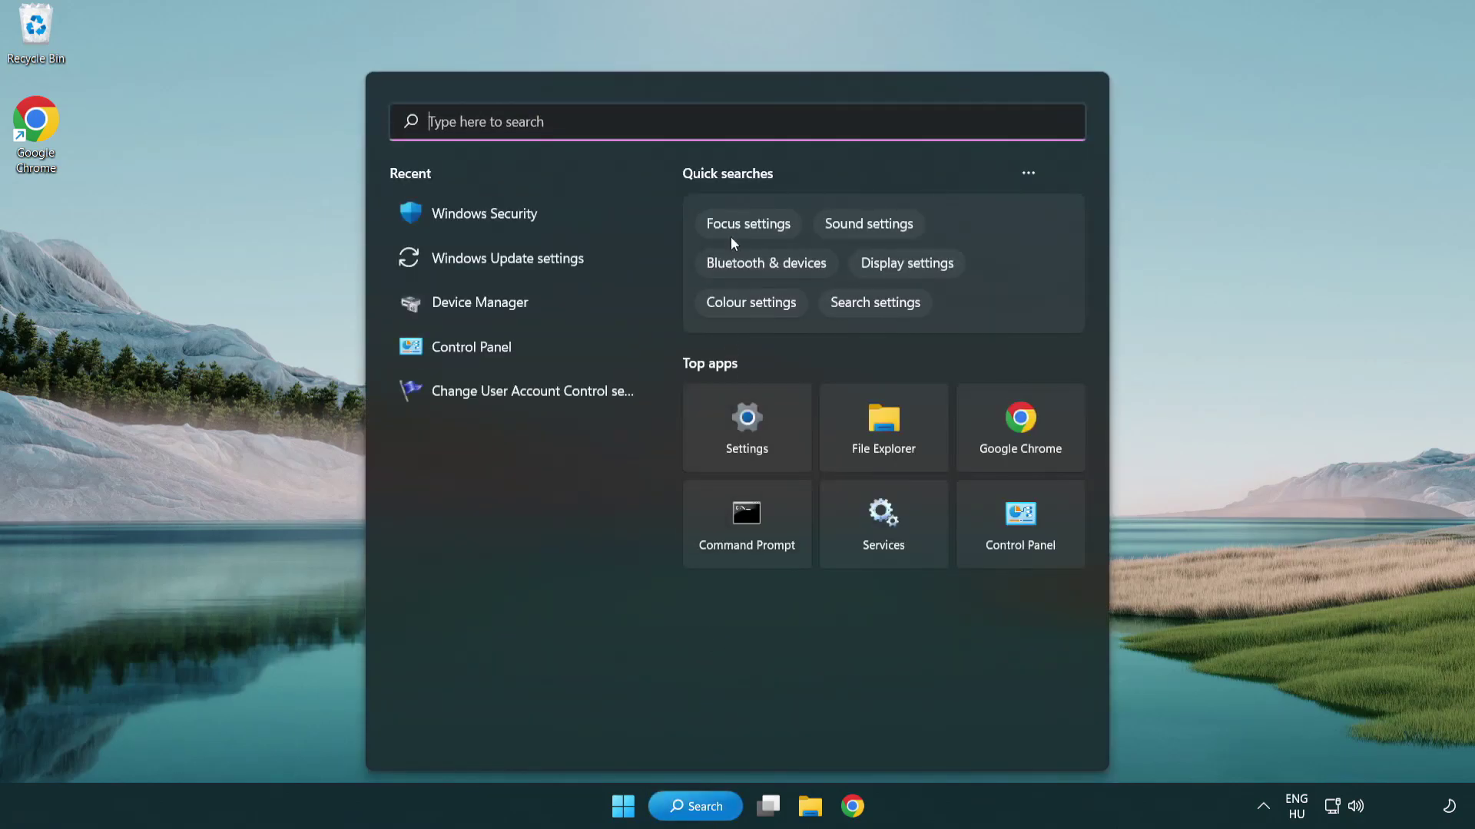
{"action": "type", "text": "sec"}
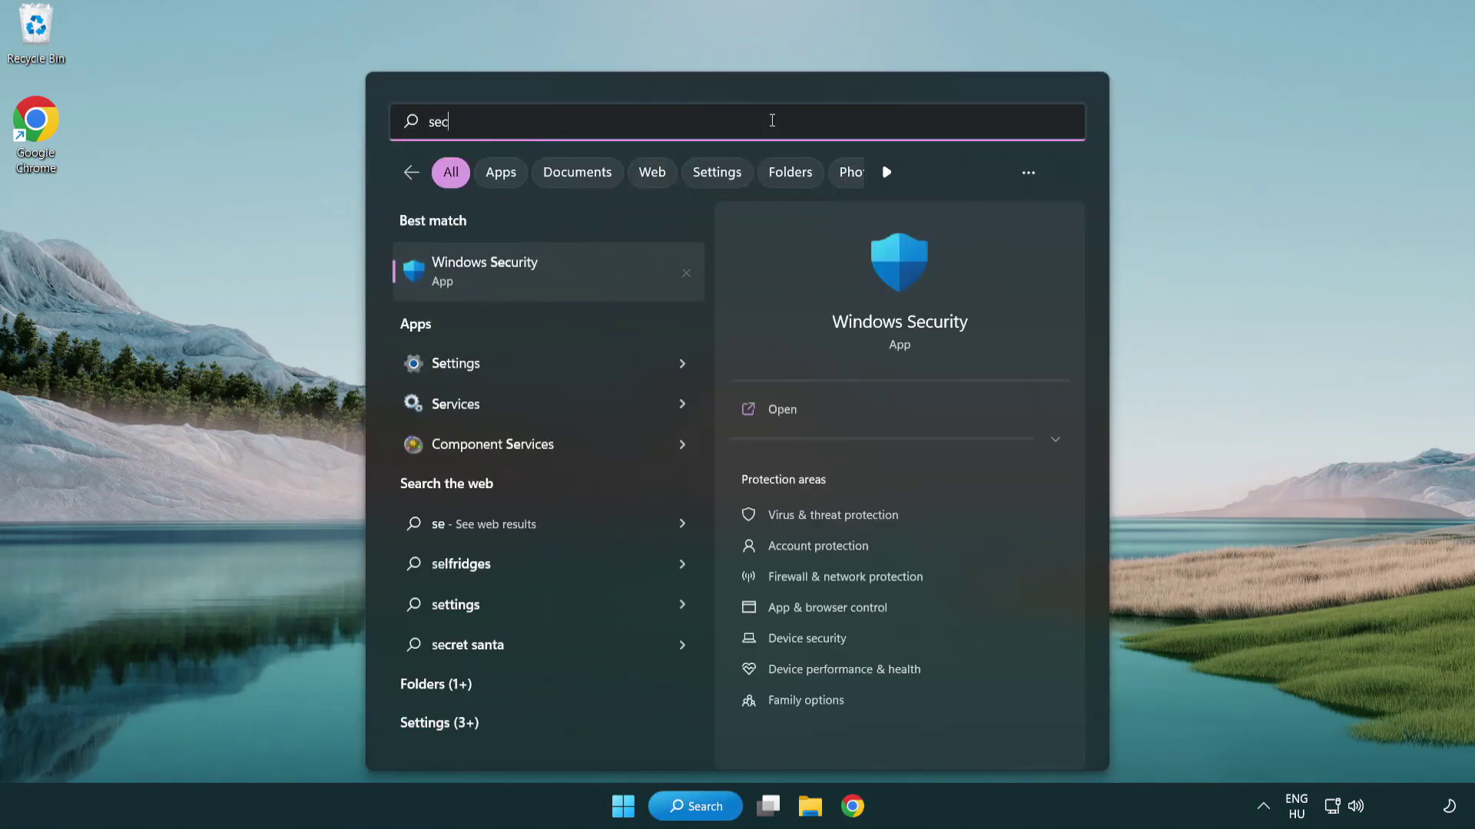
{"action": "type", "text": "uri"}
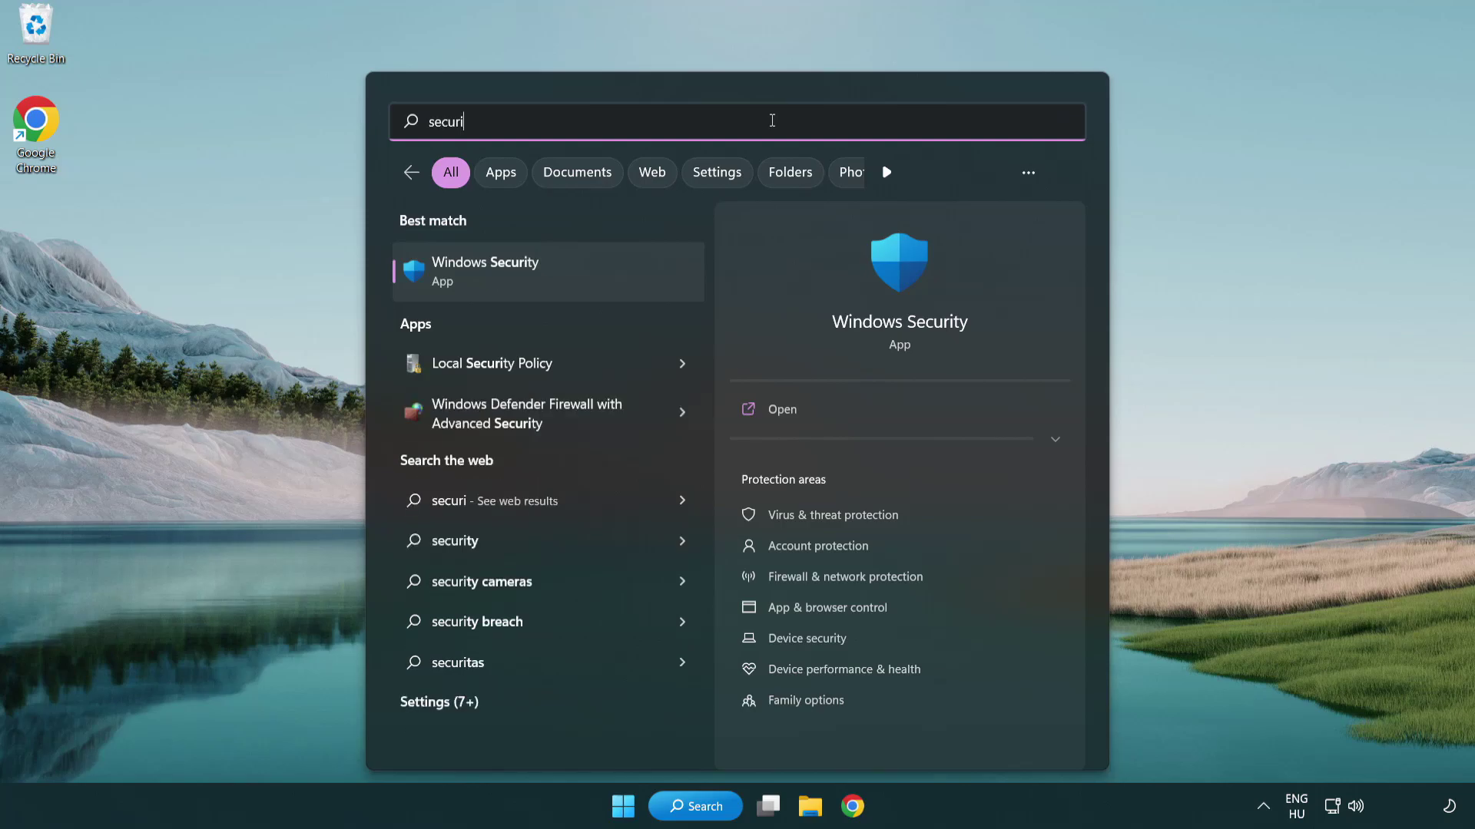
{"action": "type", "text": "ty"}
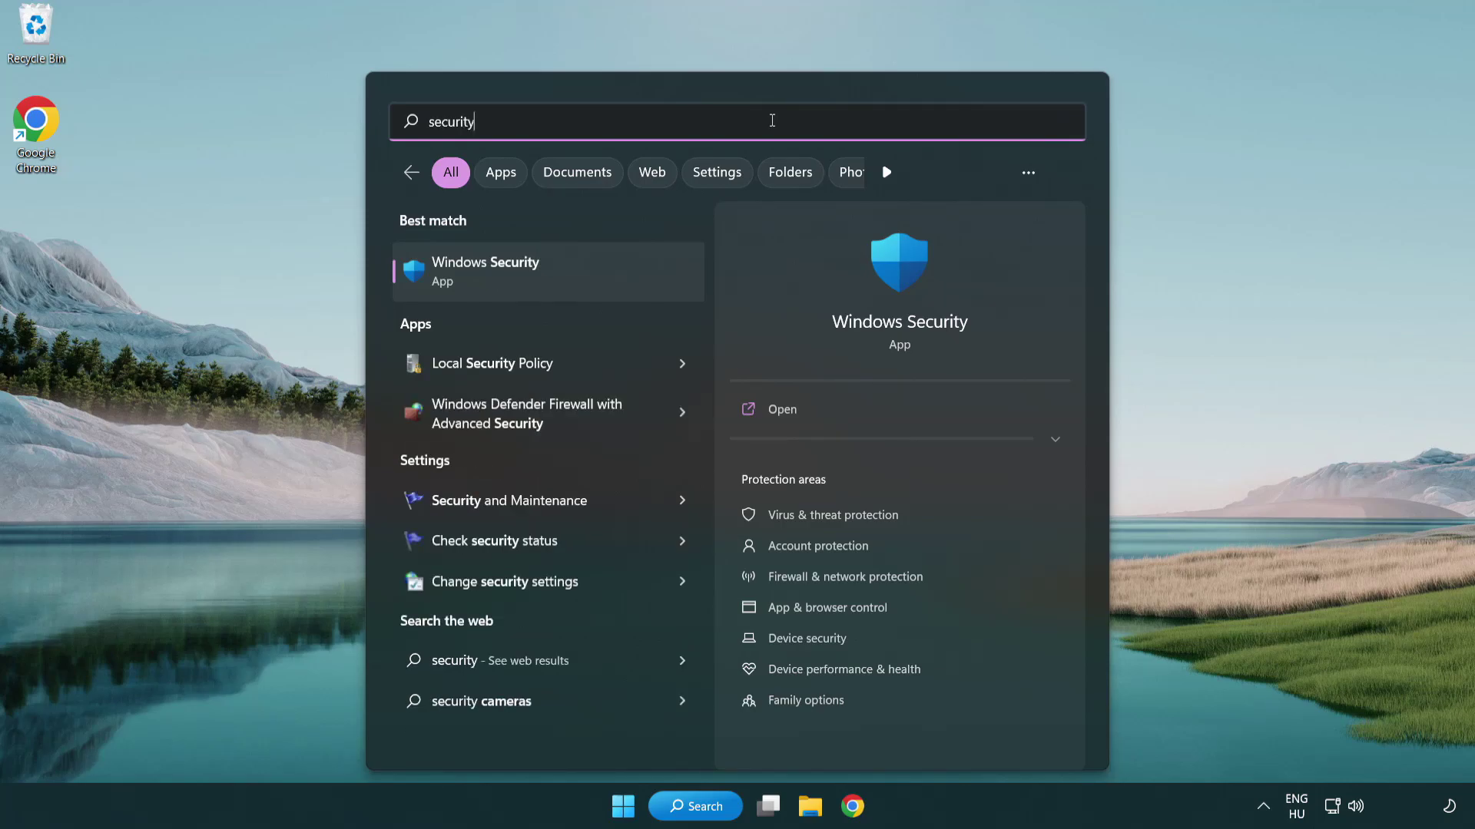
{"action": "left_click", "coordinate": [603, 285]}
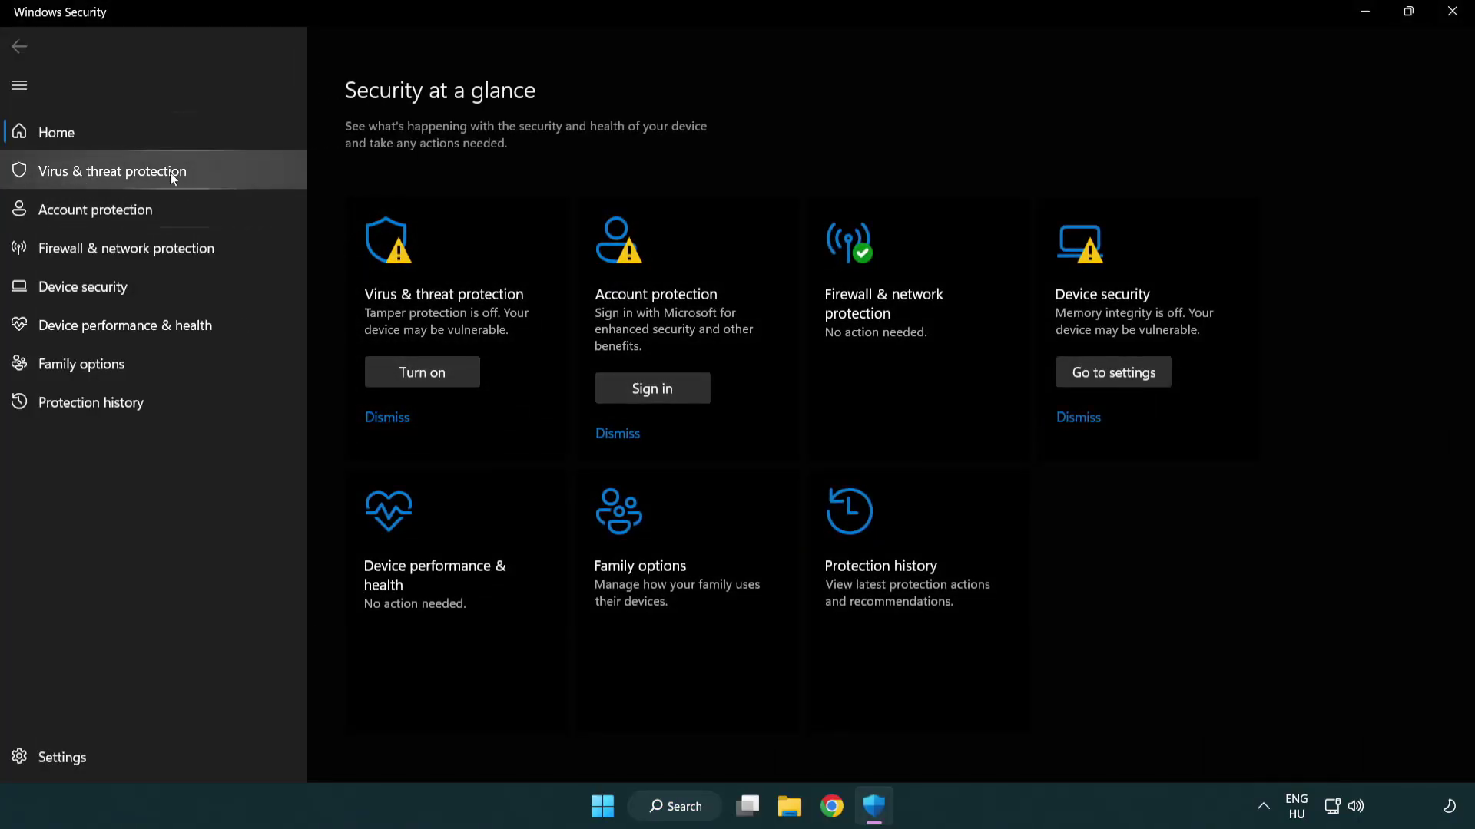
Go to the virus and threat protection settings and open the antivirus exclusions list
{"action": "left_click", "coordinate": [222, 176]}
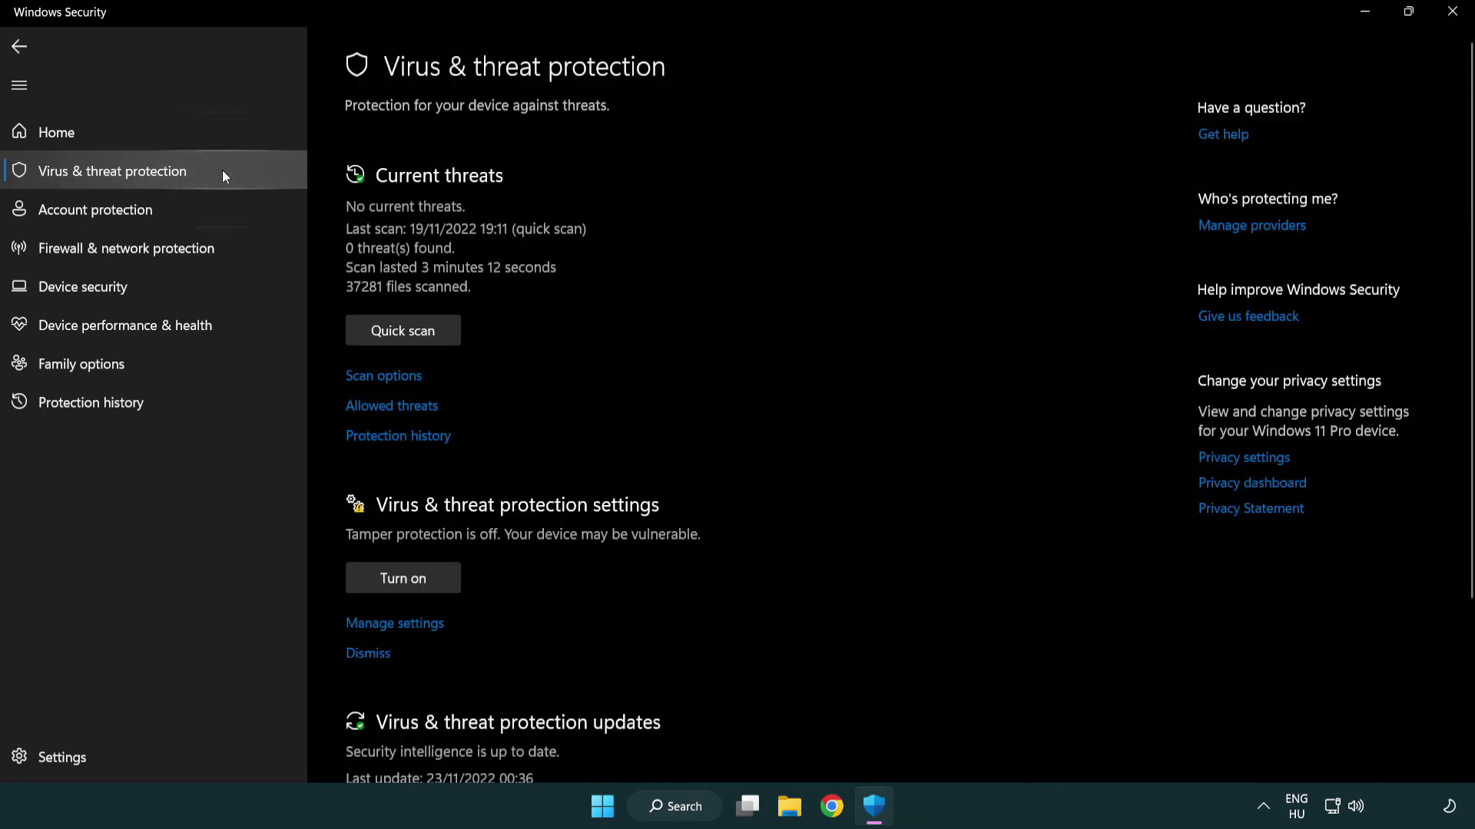
{"action": "scroll", "coordinate": [425, 315], "scroll_direction": "down", "scroll_amount": 3}
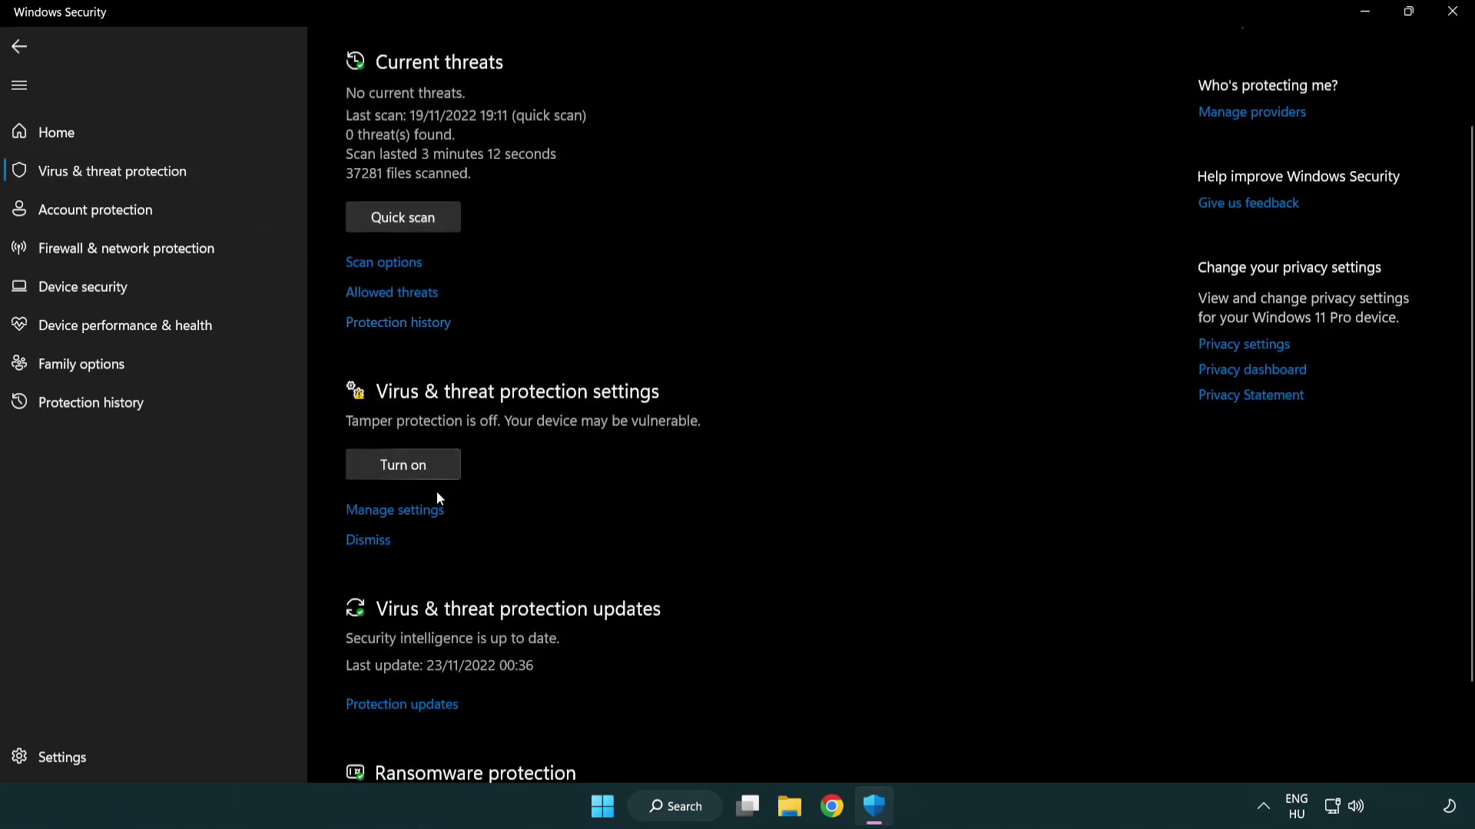
{"action": "left_click", "coordinate": [392, 512]}
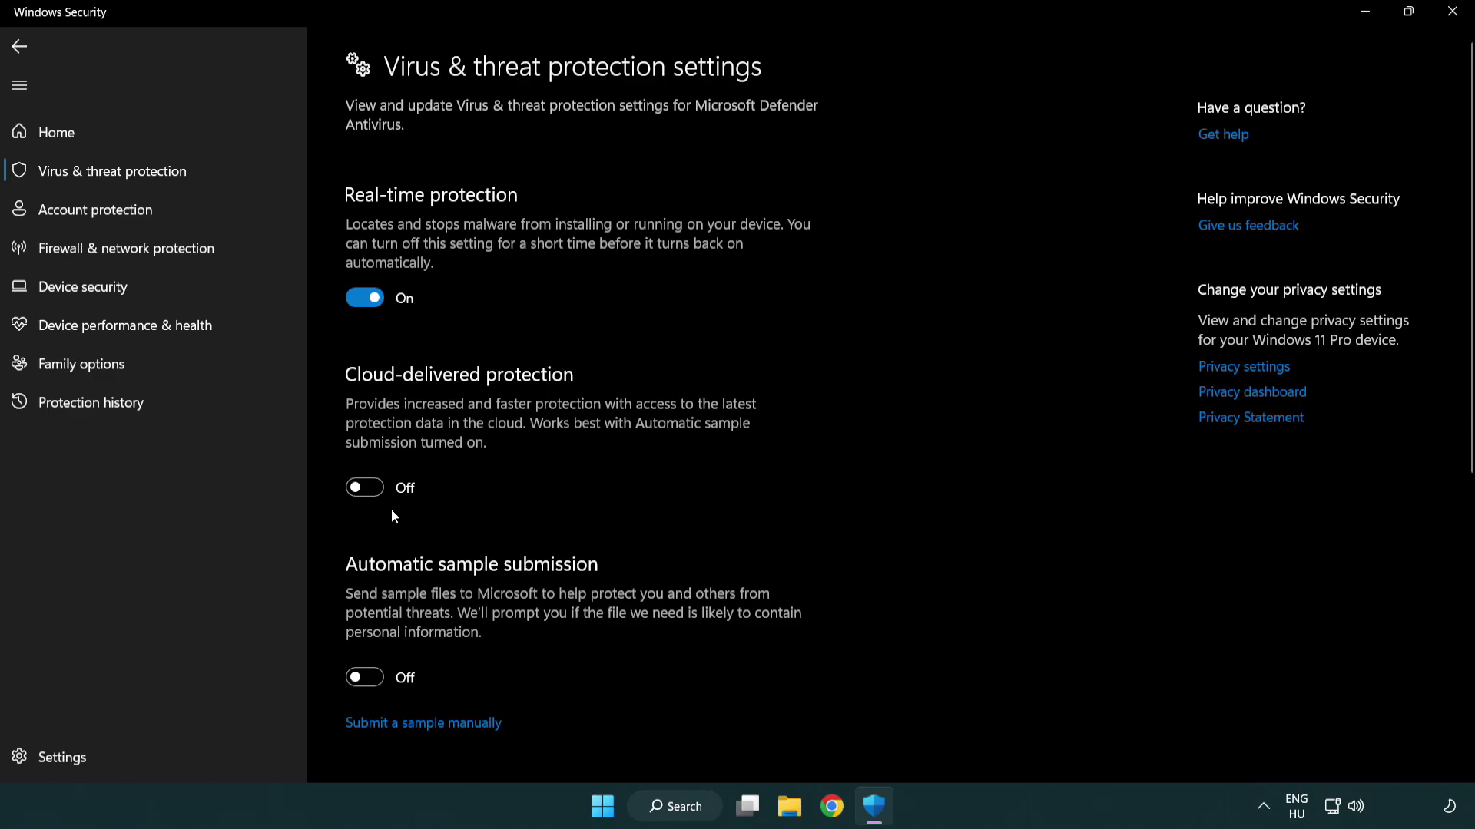
{"action": "scroll", "coordinate": [393, 516], "scroll_direction": "down", "scroll_amount": 6}
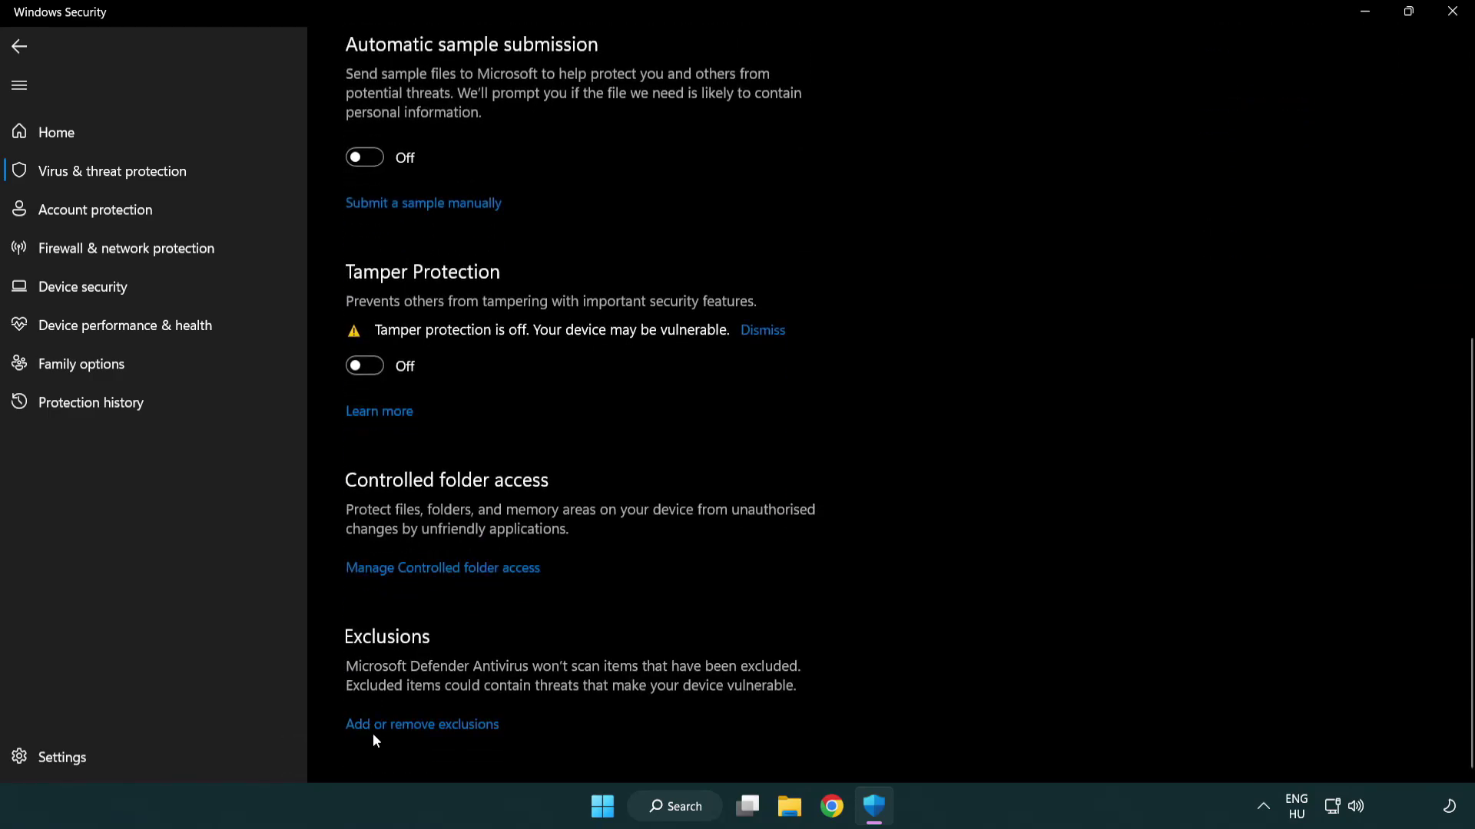
{"action": "left_click", "coordinate": [428, 734]}
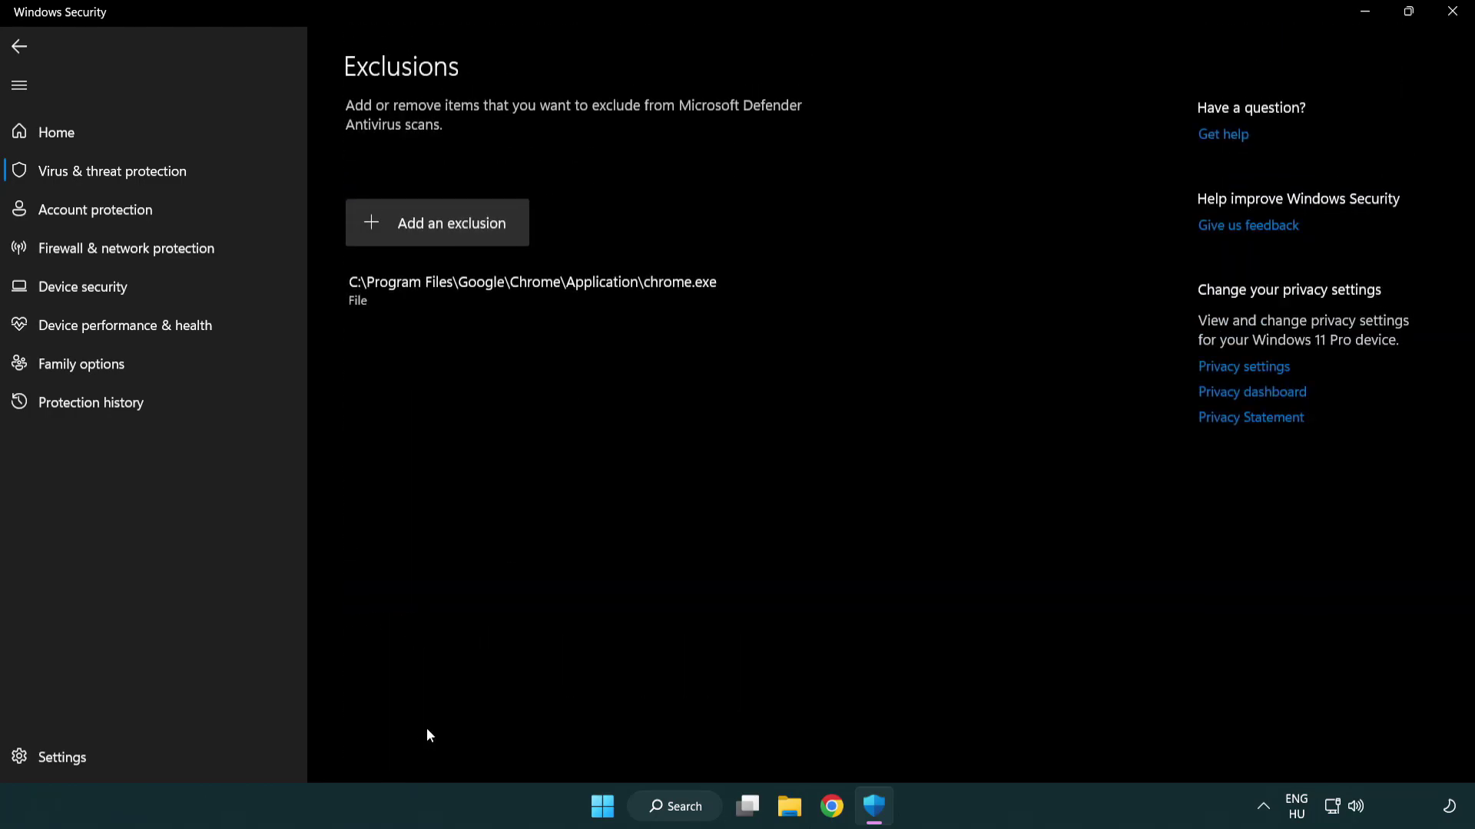
Start adding a file exclusion and browse up from the NOT WORKING APP folder to This PC
{"action": "left_click", "coordinate": [443, 229]}
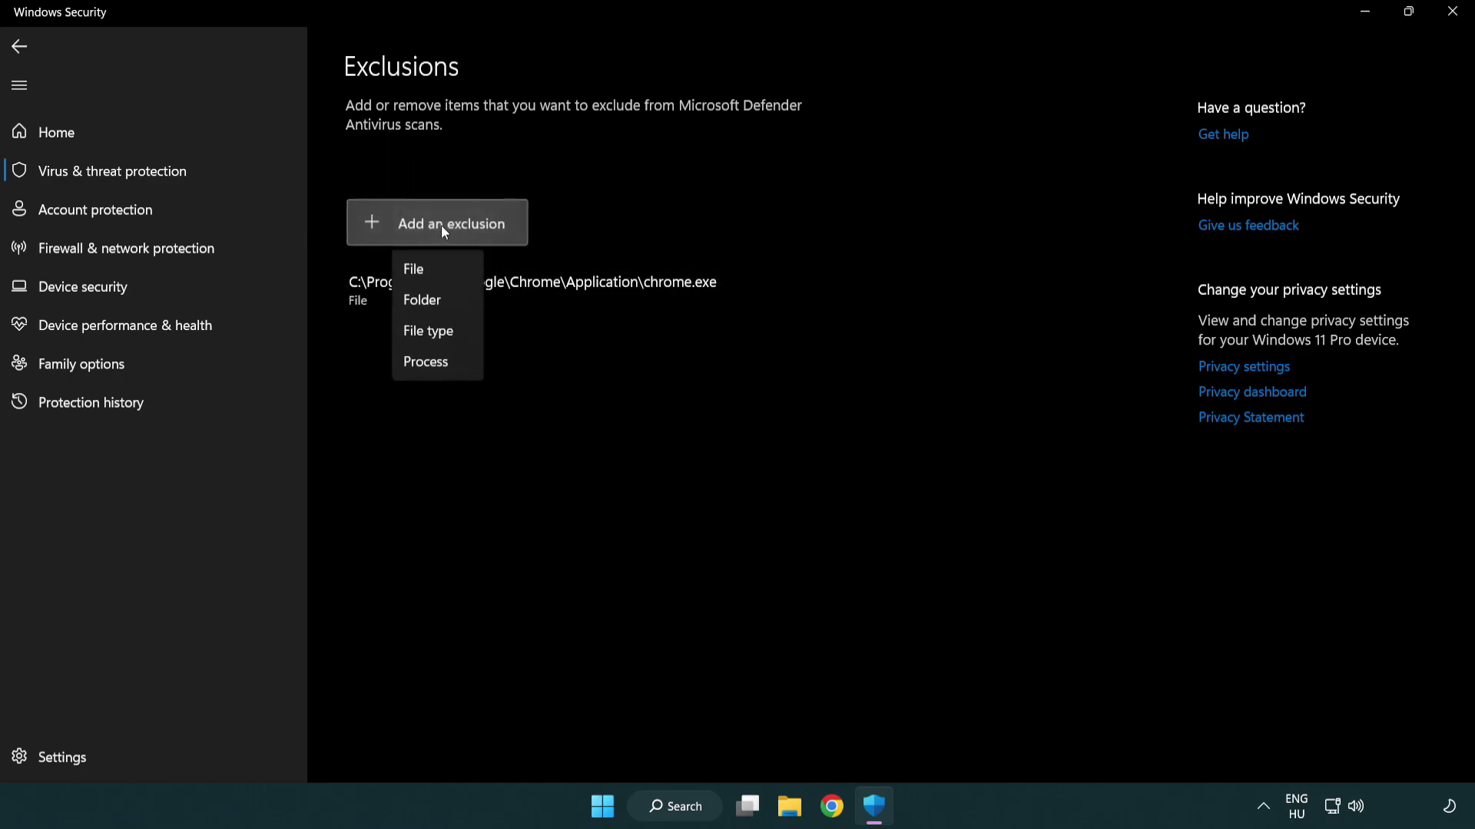
{"action": "left_click", "coordinate": [444, 273]}
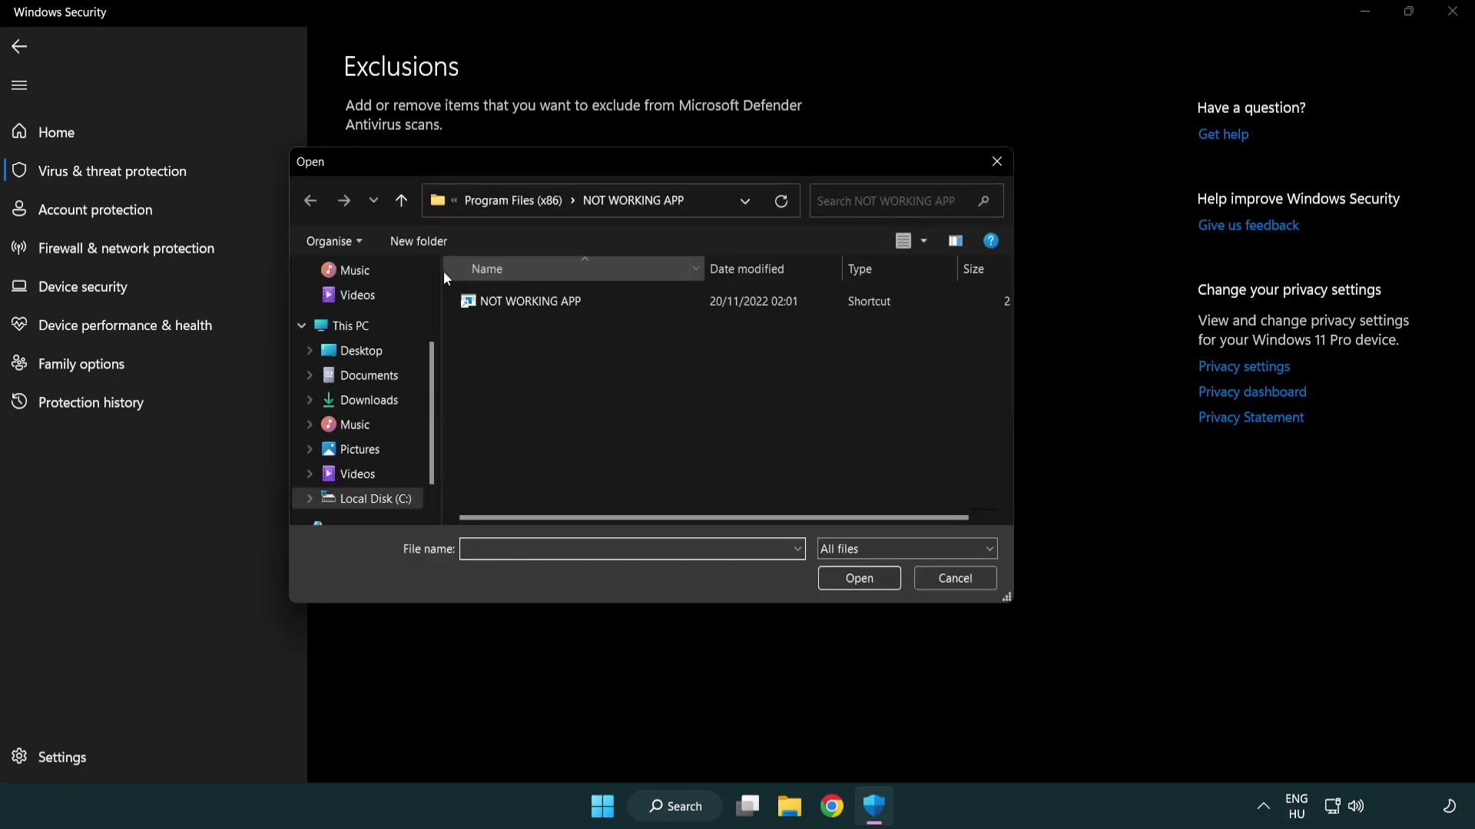
{"action": "left_click", "coordinate": [499, 205]}
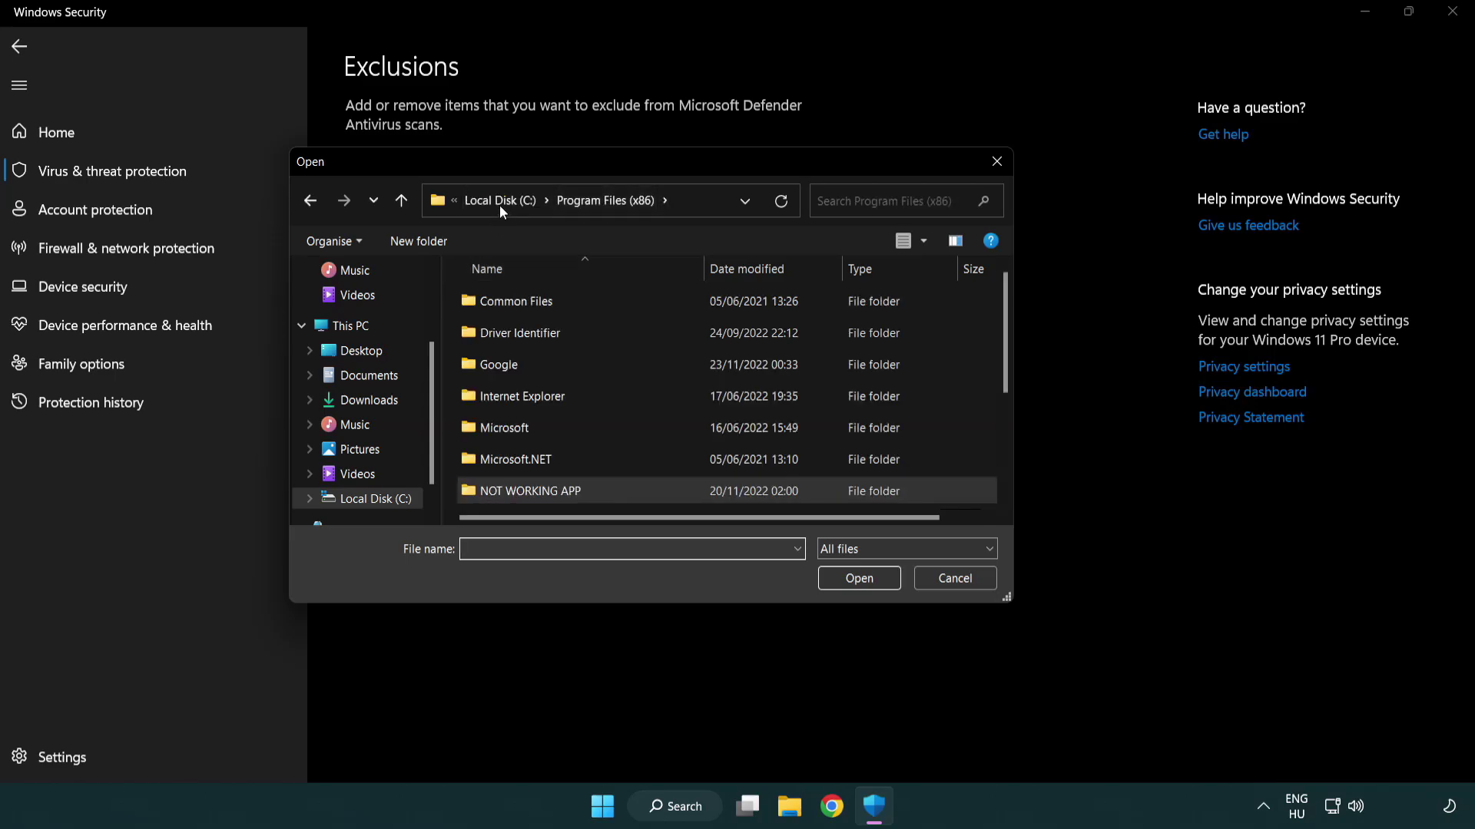
{"action": "left_click", "coordinate": [499, 205]}
{"action": "left_click", "coordinate": [500, 205]}
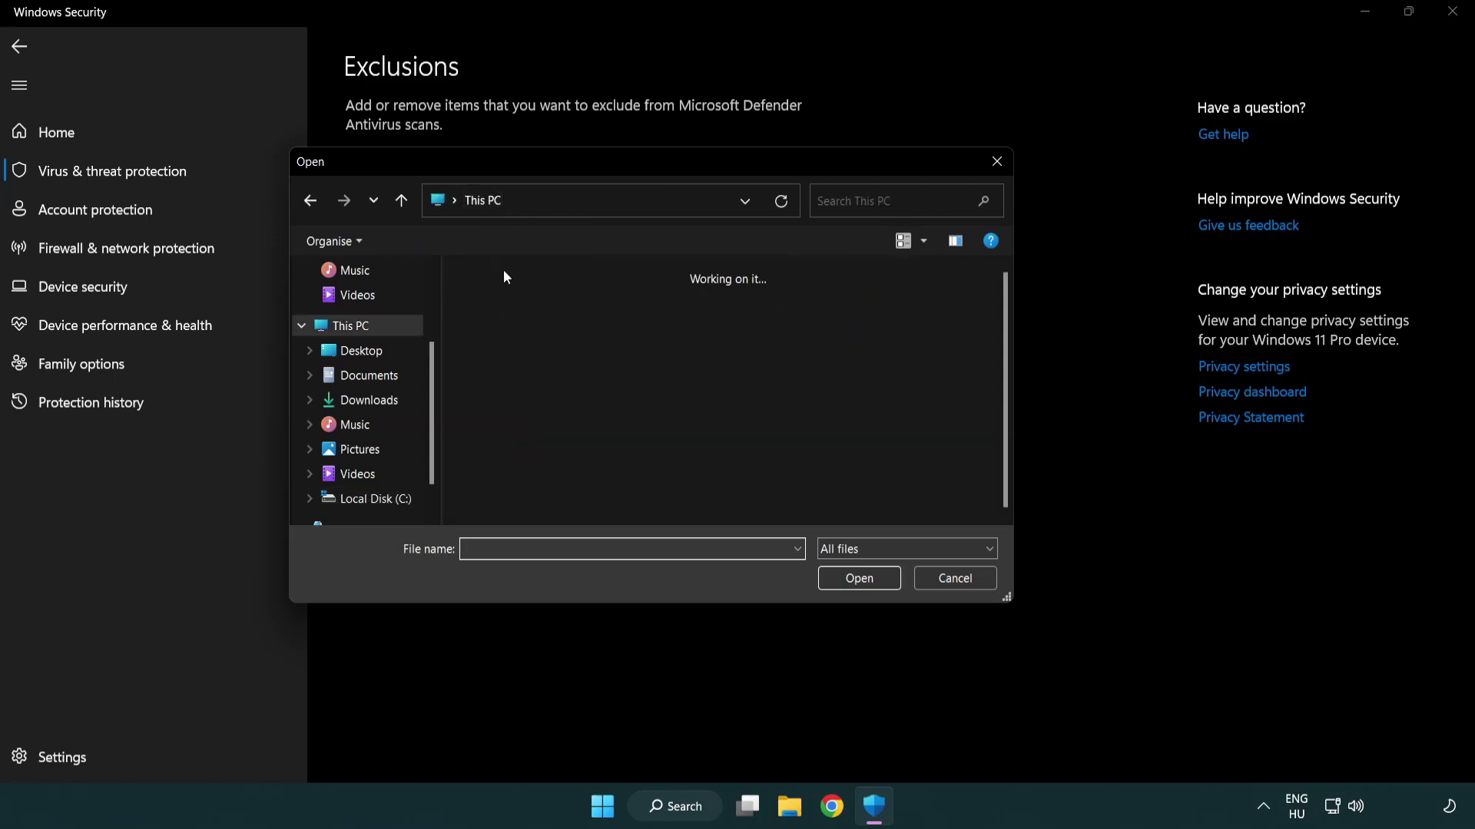
Browse to Program Files (x86) > NOT WORKING APP on Local Disk (C:), choose the NOT WORKING APP shortcut as the exclusion, and close Windows Security
{"action": "double_click", "coordinate": [538, 510]}
{"action": "double_click", "coordinate": [538, 362]}
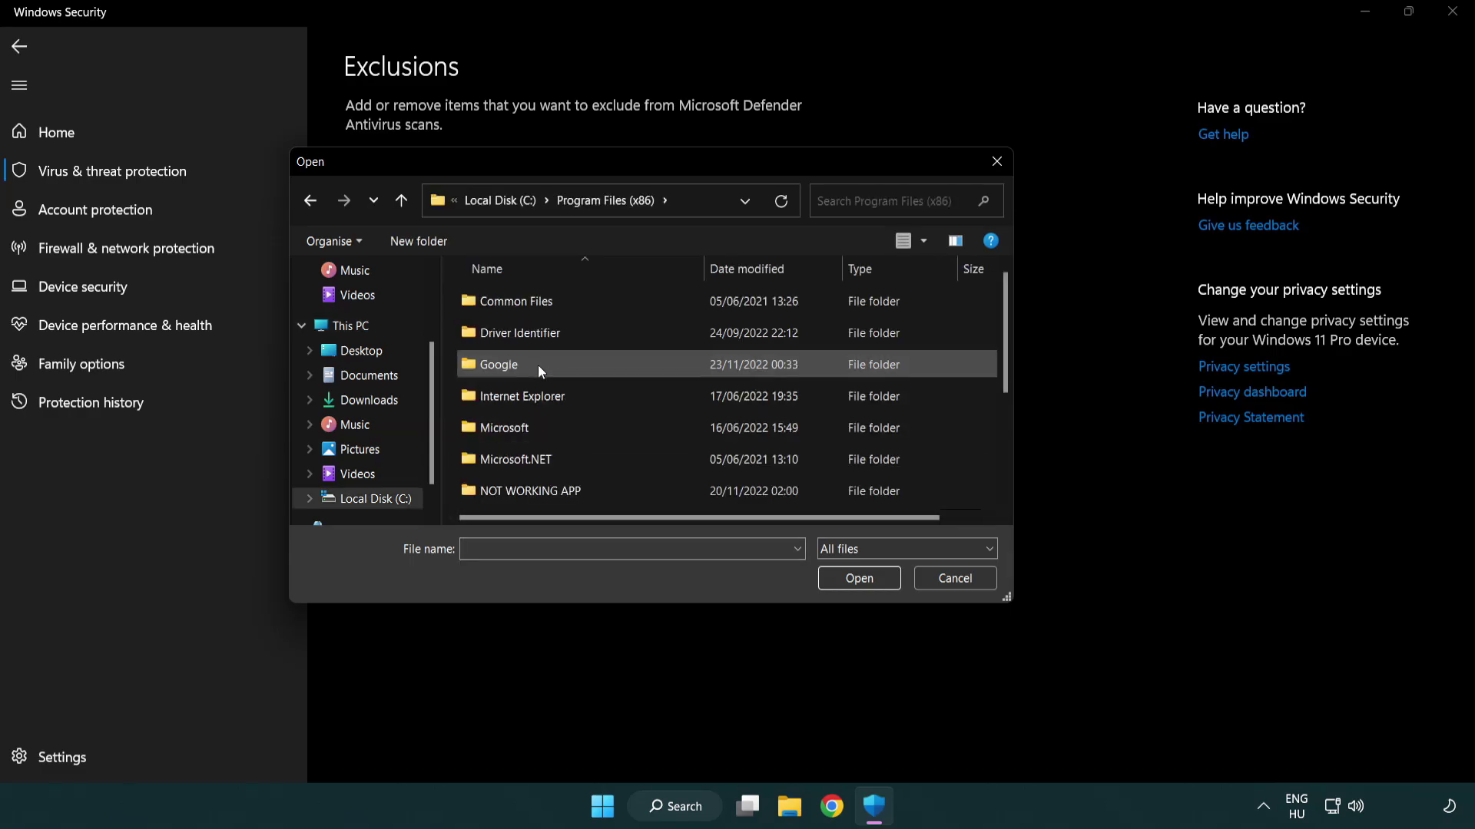
{"action": "double_click", "coordinate": [547, 491]}
{"action": "left_click", "coordinate": [522, 301]}
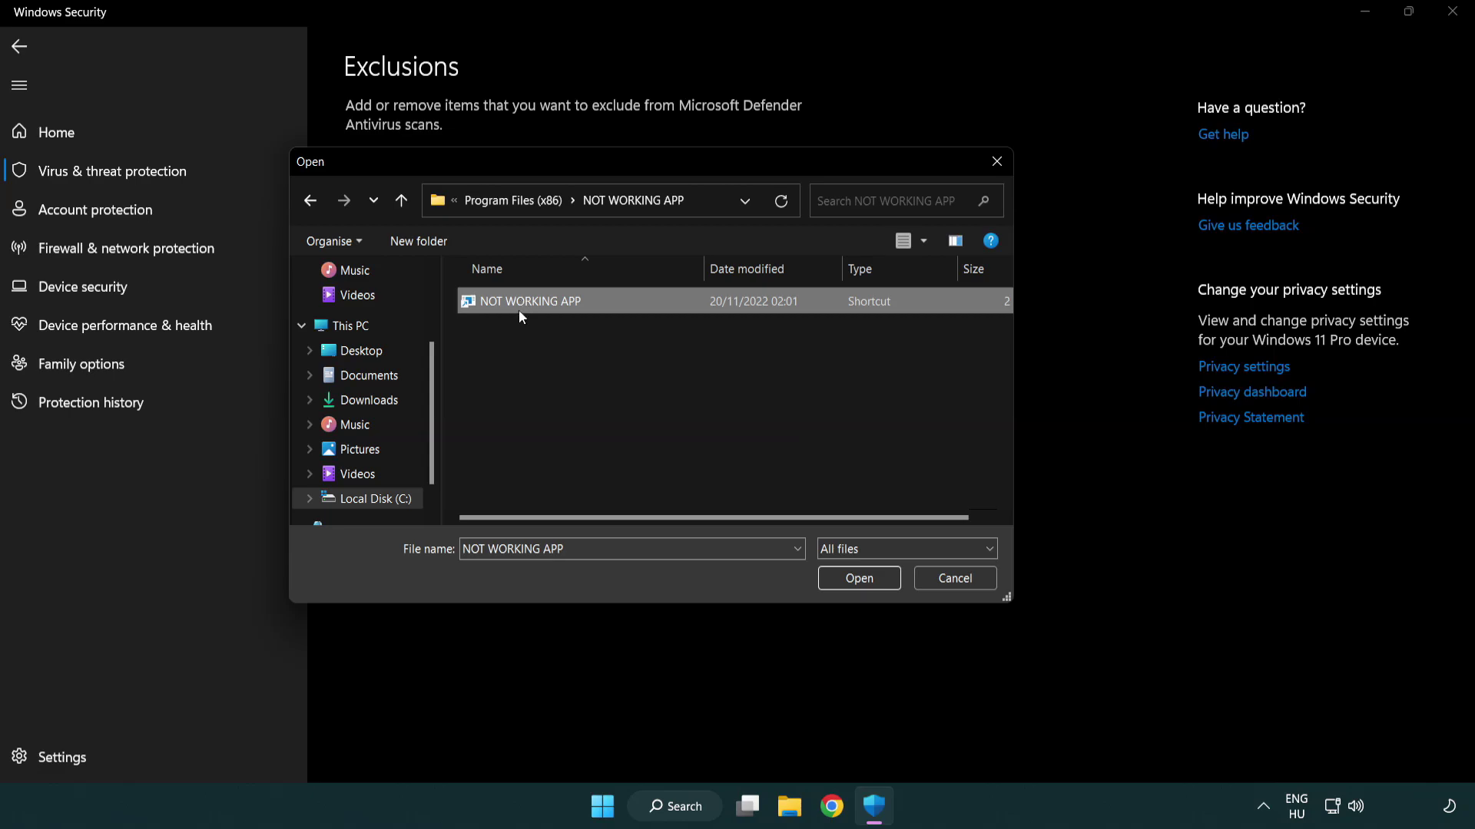
{"action": "left_click", "coordinate": [855, 583]}
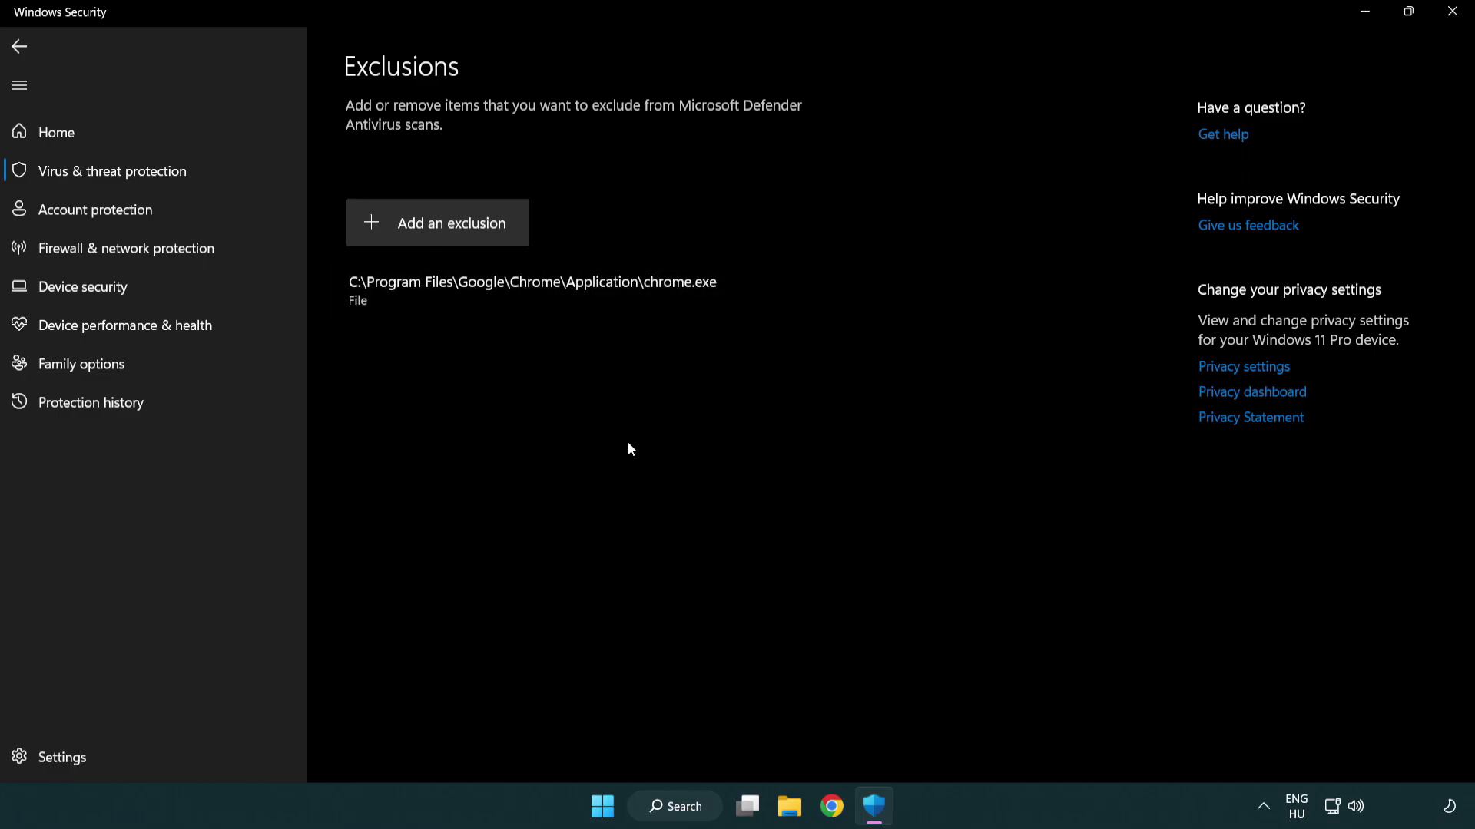
{"action": "left_click", "coordinate": [1453, 12]}
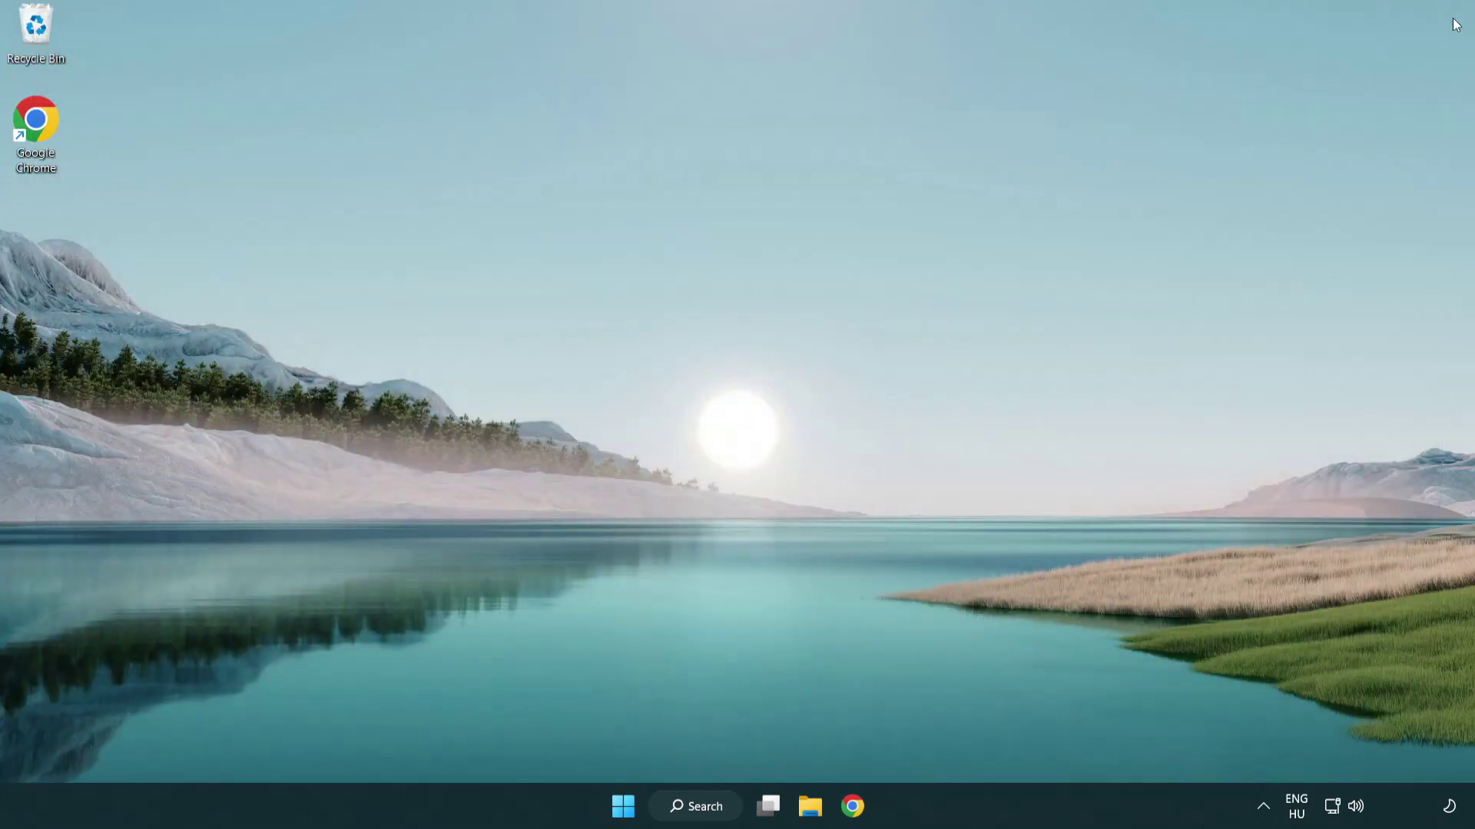
Bring up the computer's power options
{"action": "left_click", "coordinate": [623, 806]}
{"action": "left_click", "coordinate": [981, 738]}
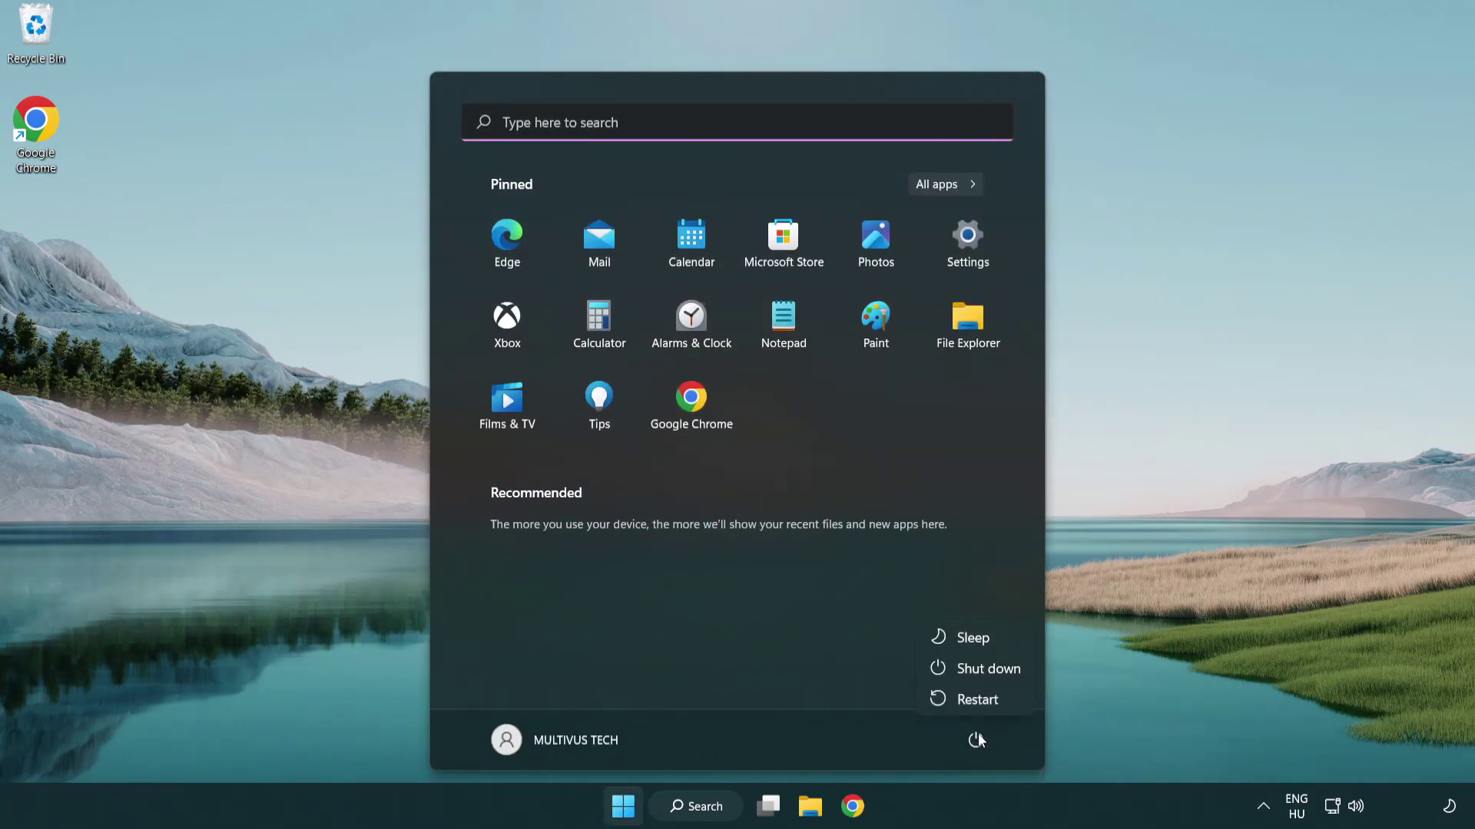